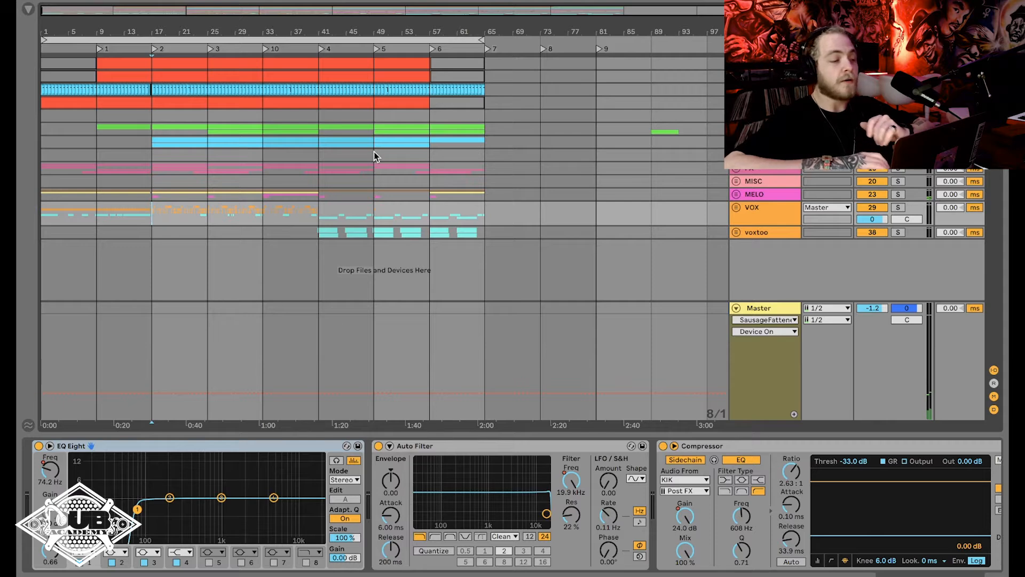
Select the MELO track at bar 17, play it soloed, and clear the solo.
{"action": "left_click", "coordinate": [154, 184]}
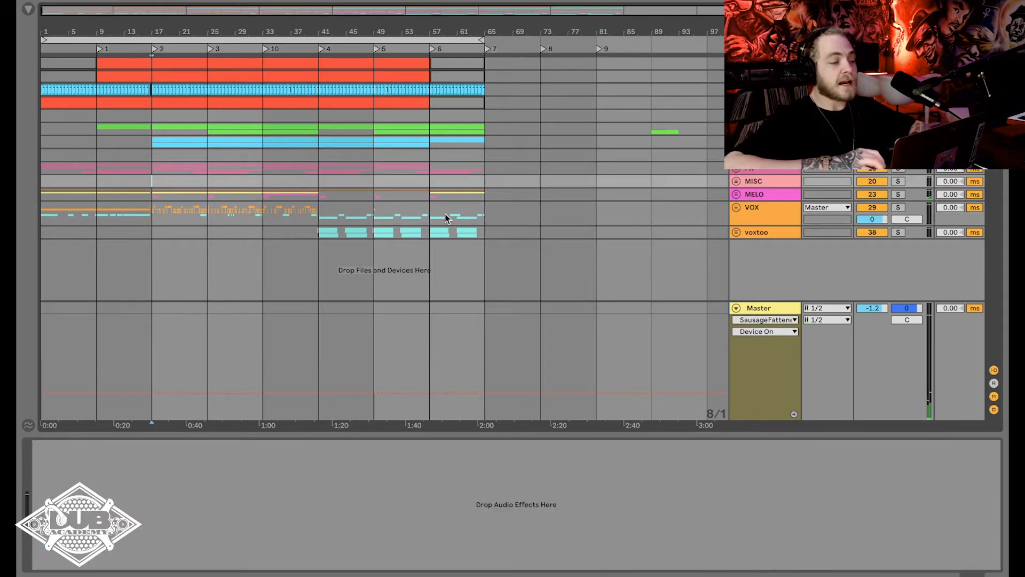
{"action": "left_click", "coordinate": [155, 196]}
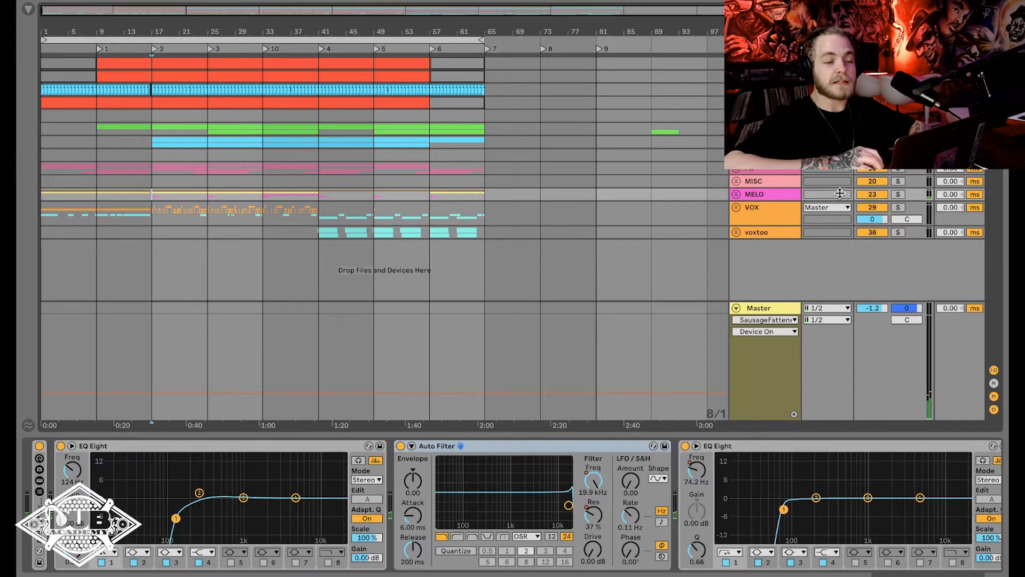
{"action": "left_click", "coordinate": [897, 194]}
{"action": "key", "text": "space"}
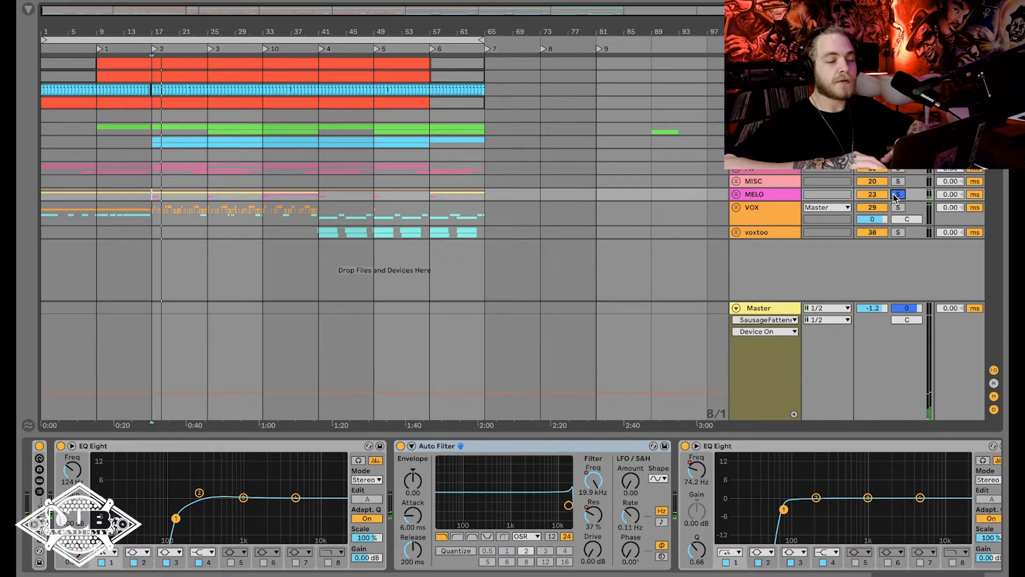
{"action": "left_click", "coordinate": [897, 195]}
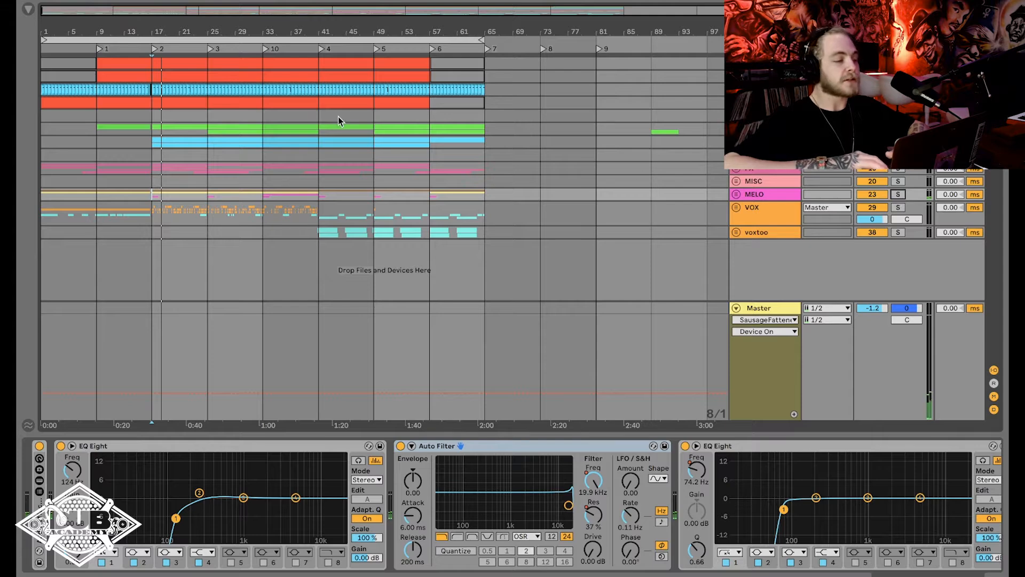
Play the full mix from bar 17, toggling the MELO track's mute, and compare its first effect rack bypassed and active.
{"action": "key", "text": "space"}
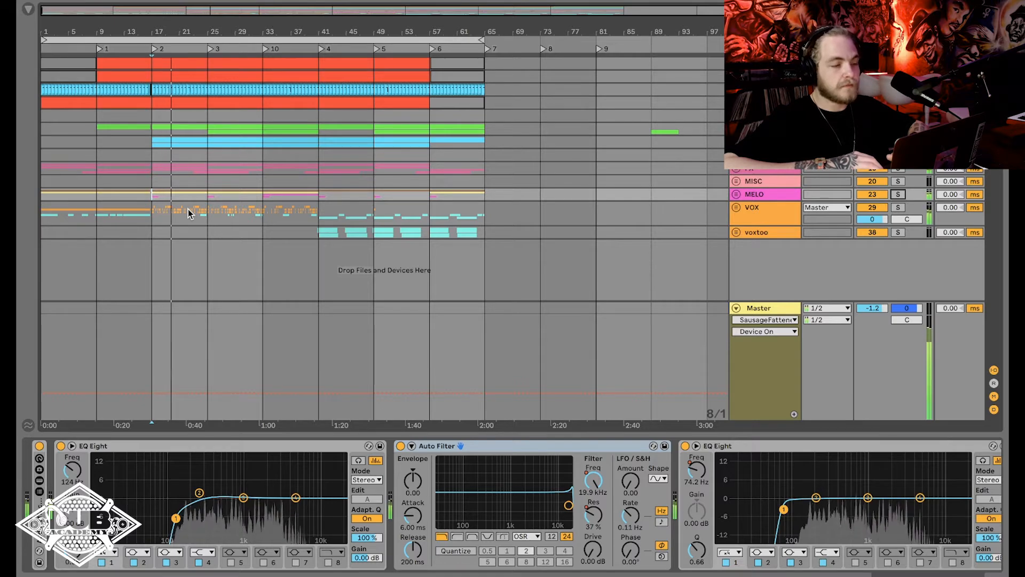
{"action": "key", "text": "space"}
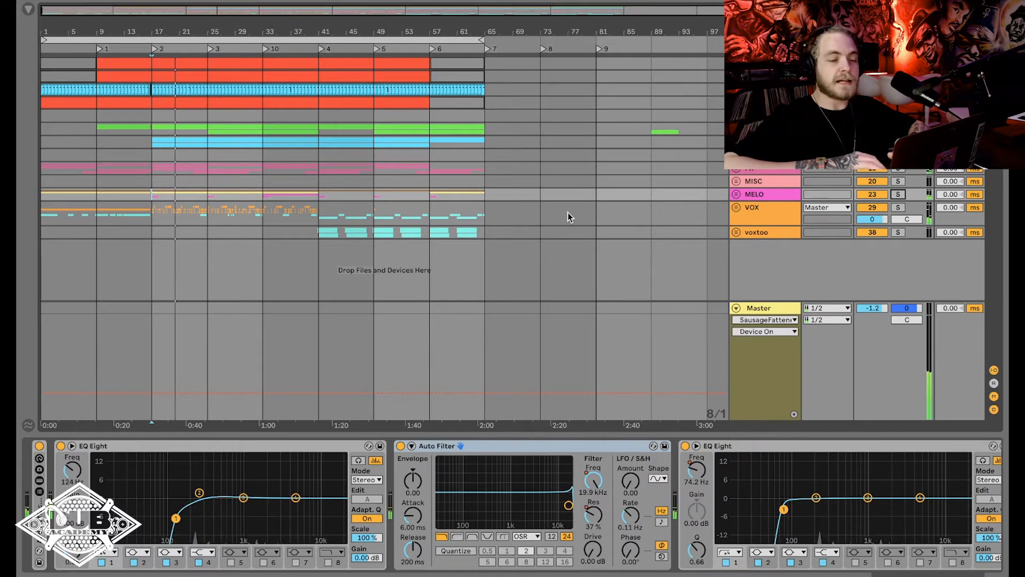
{"action": "left_click", "coordinate": [874, 196]}
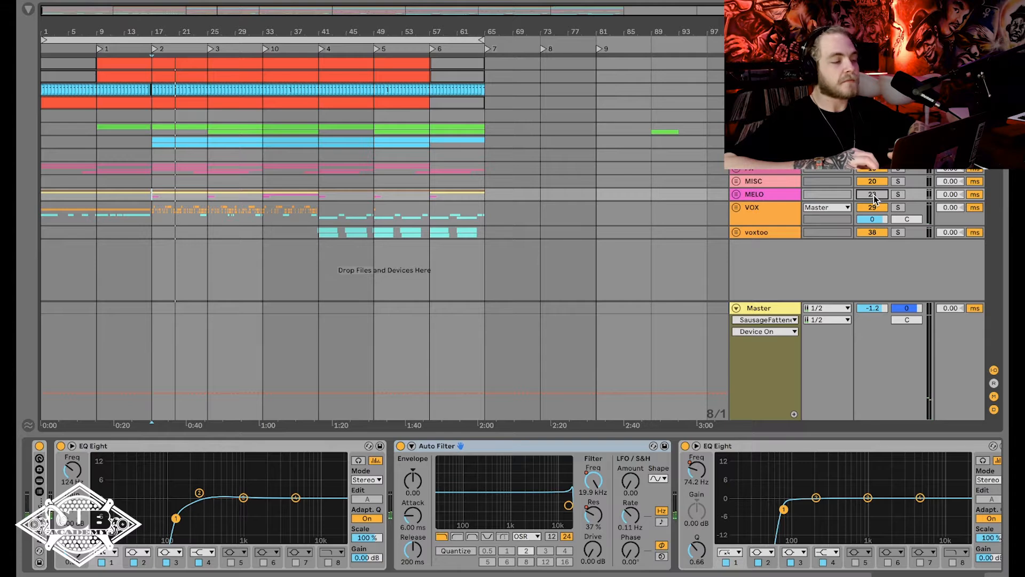
{"action": "left_click", "coordinate": [873, 196]}
{"action": "key", "text": "space"}
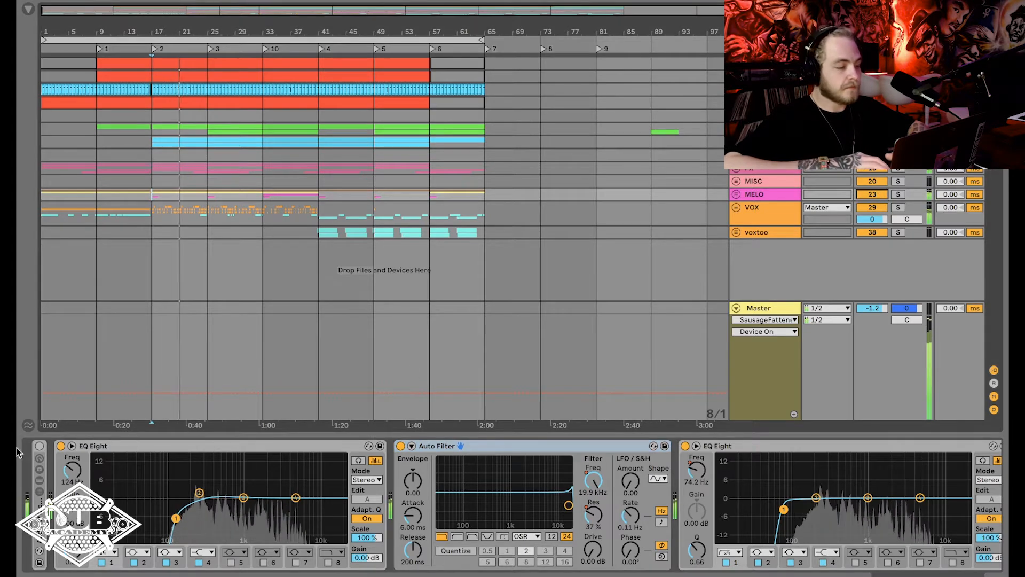
{"action": "left_click", "coordinate": [39, 447]}
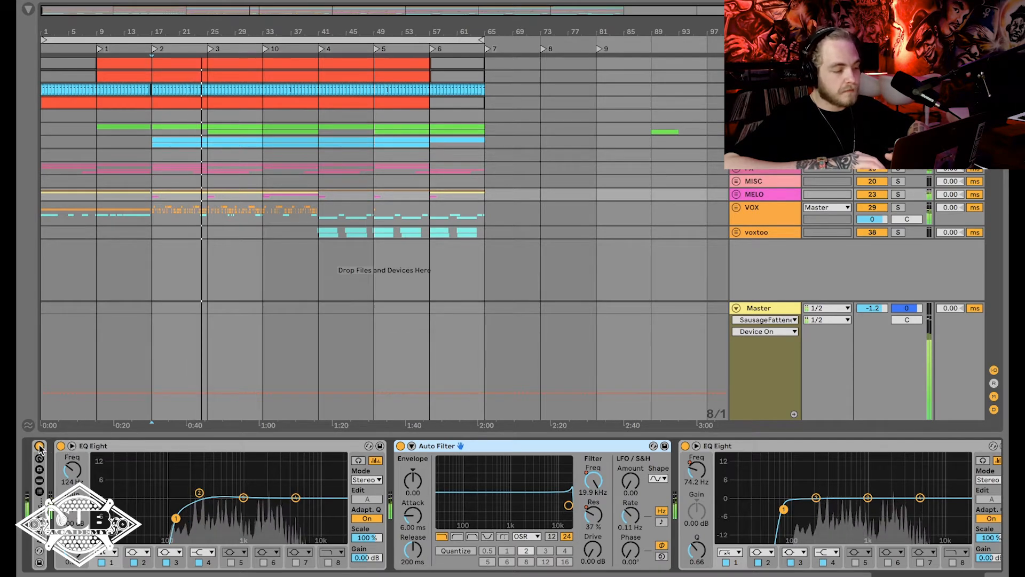
{"action": "key", "text": "space"}
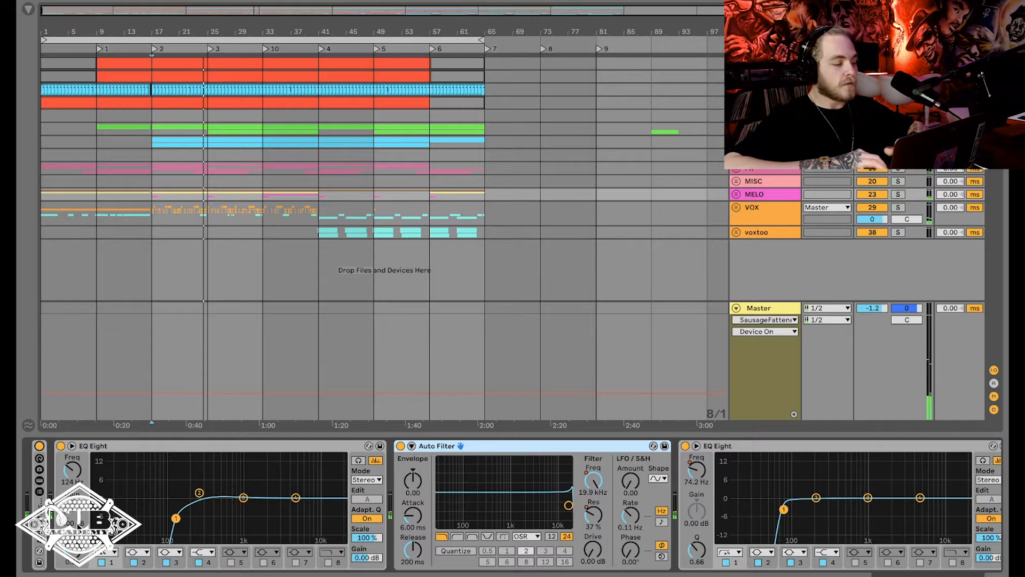
Unfold the Audio Effect Rack on MELO to examine its two sidechain compressors, and fold it again.
{"action": "double_click", "coordinate": [40, 518]}
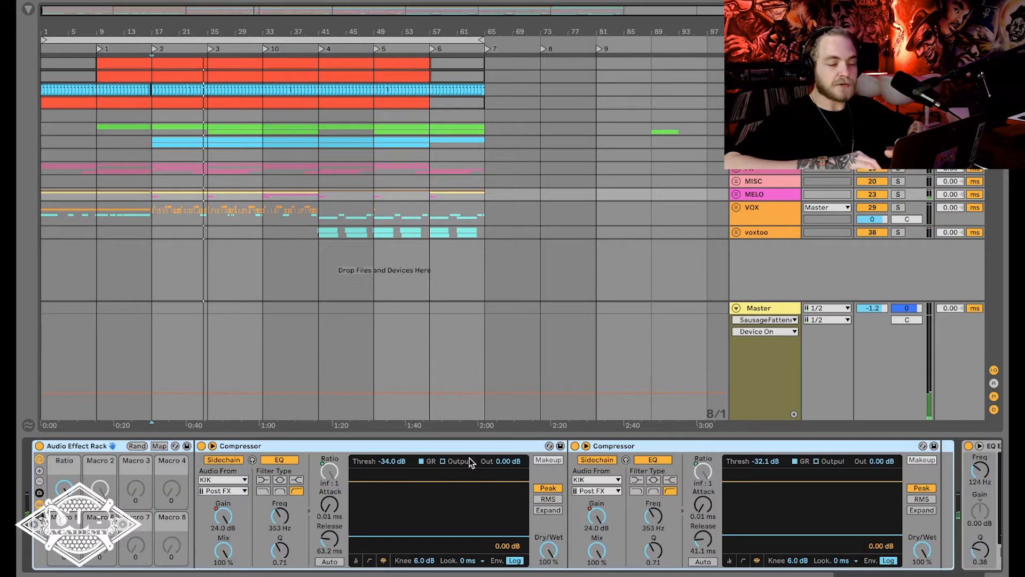
{"action": "left_click", "coordinate": [310, 445]}
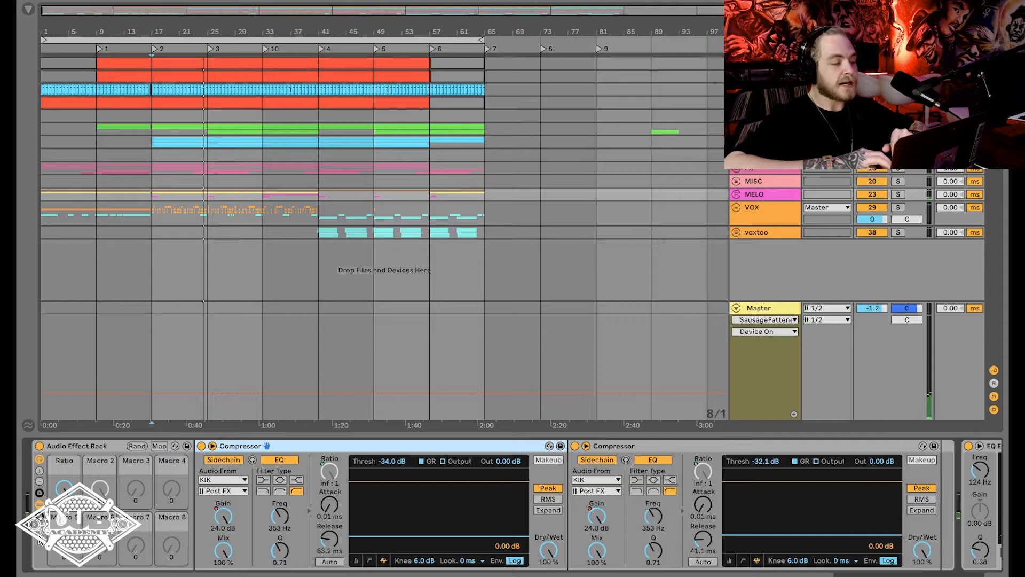
{"action": "double_click", "coordinate": [73, 446]}
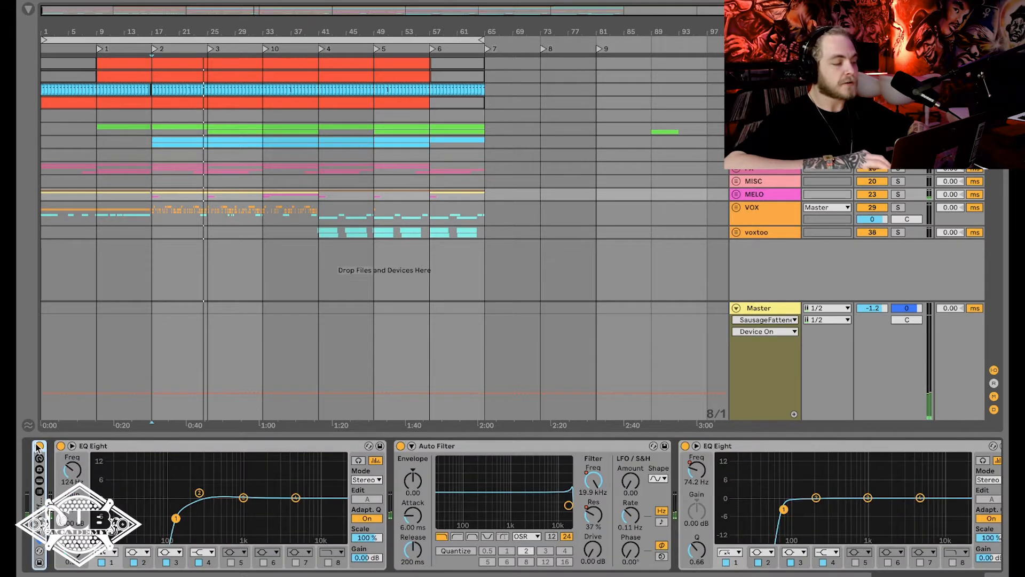
Show the browser and add a Compressor from FAV PLUGINS to the end of the MELO effects chain.
{"action": "left_click", "coordinate": [27, 11]}
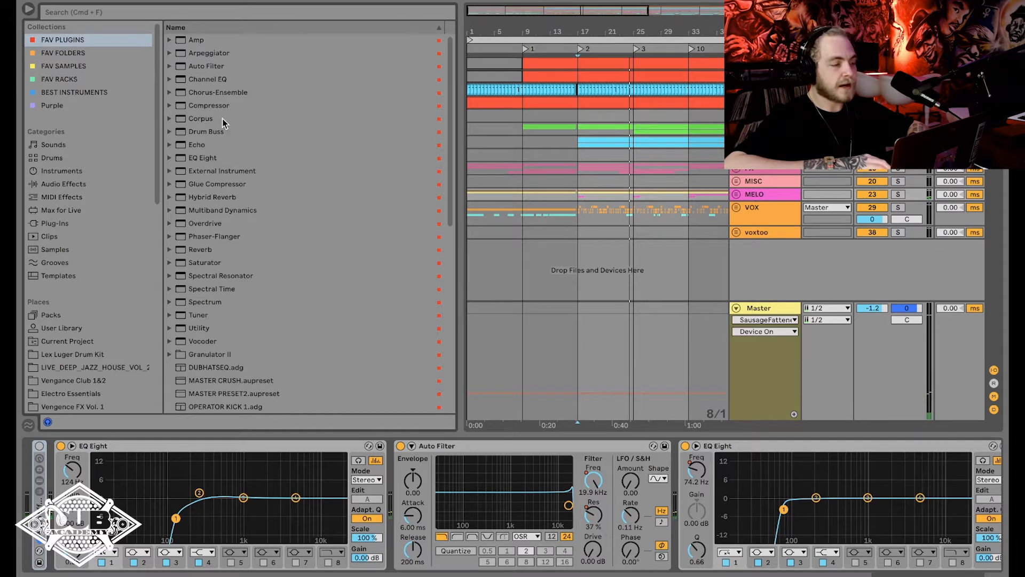
{"action": "left_click", "coordinate": [211, 107]}
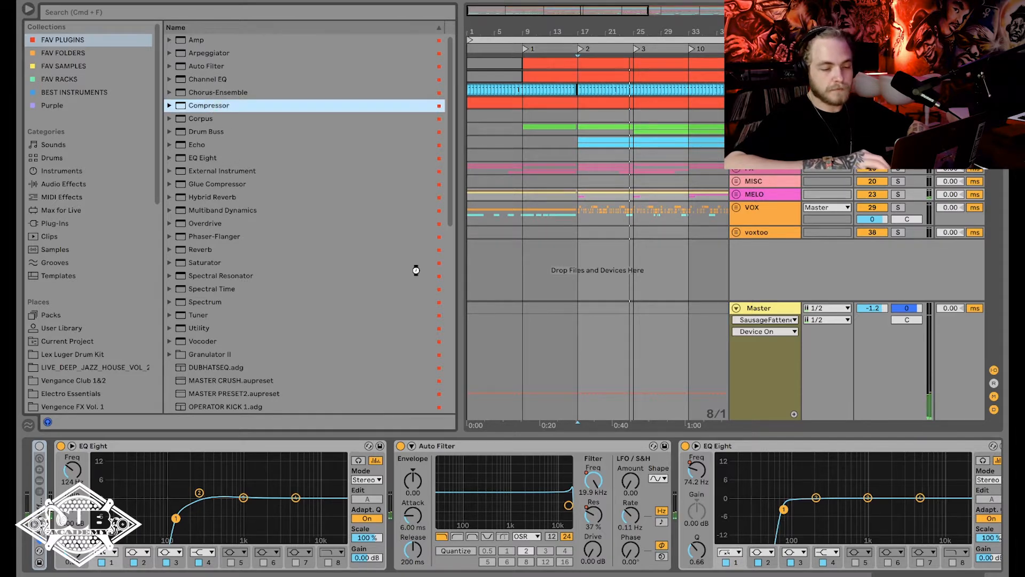
{"action": "left_click_drag", "start_coordinate": [416, 270], "coordinate": [698, 431]}
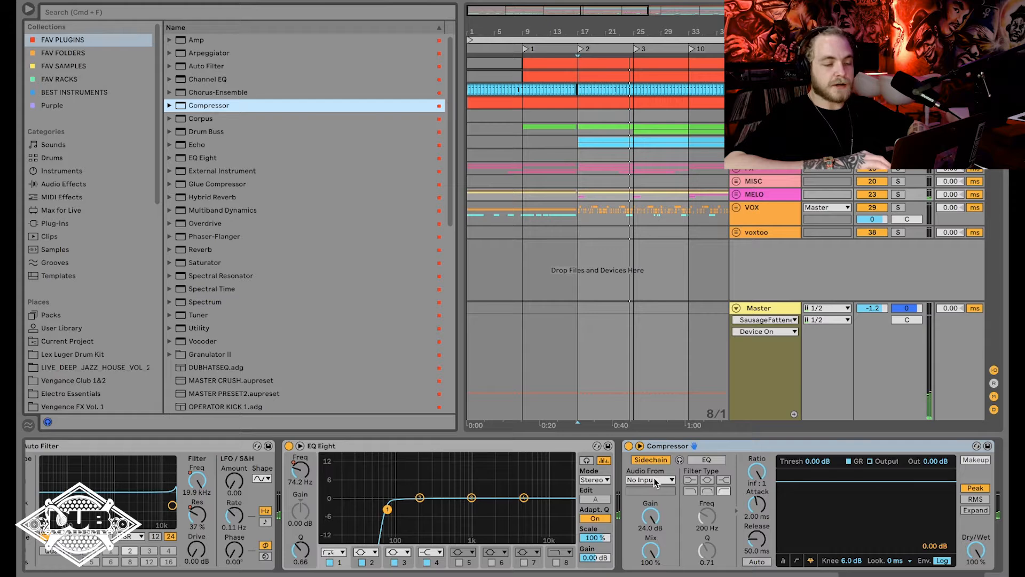
Examine the new Compressor's collapsed and activity views, and leave its activity view and sidechain section showing.
{"action": "left_click", "coordinate": [641, 446]}
{"action": "left_click", "coordinate": [666, 558]}
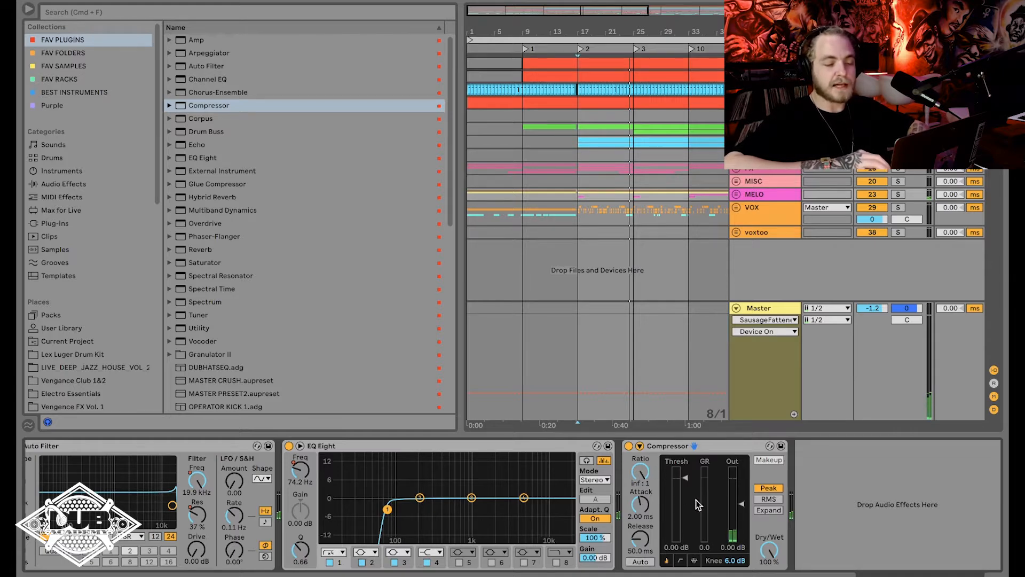
{"action": "left_click", "coordinate": [694, 560]}
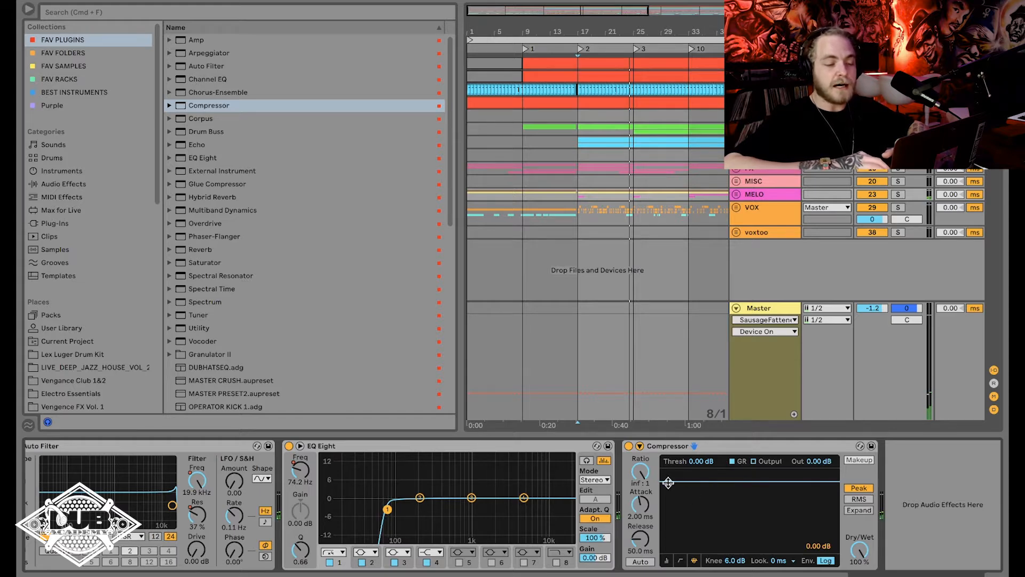
{"action": "left_click", "coordinate": [640, 446]}
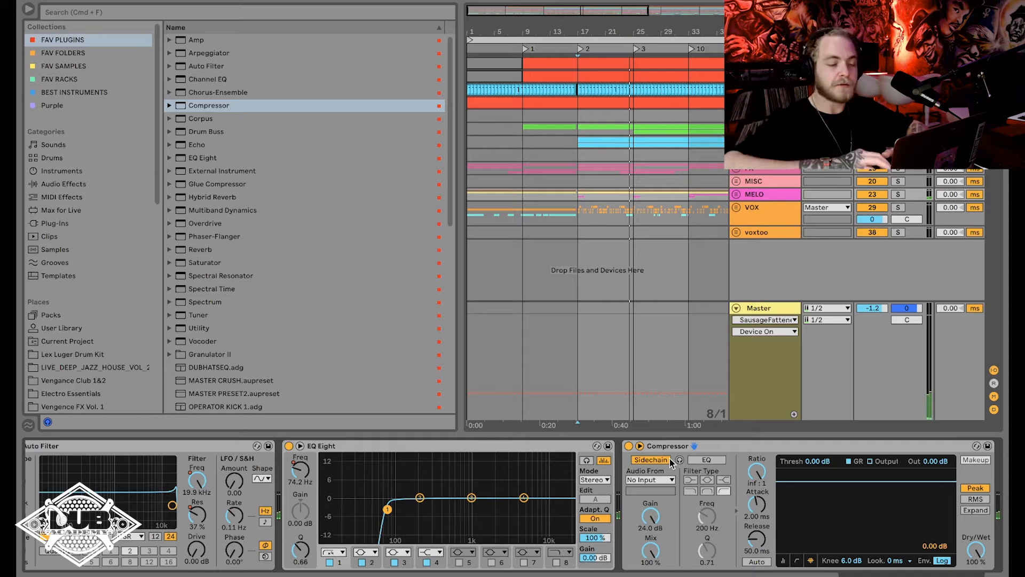
Set the Compressor's sidechain input to KIK and play the mix to hear the ducking.
{"action": "key", "text": "space"}
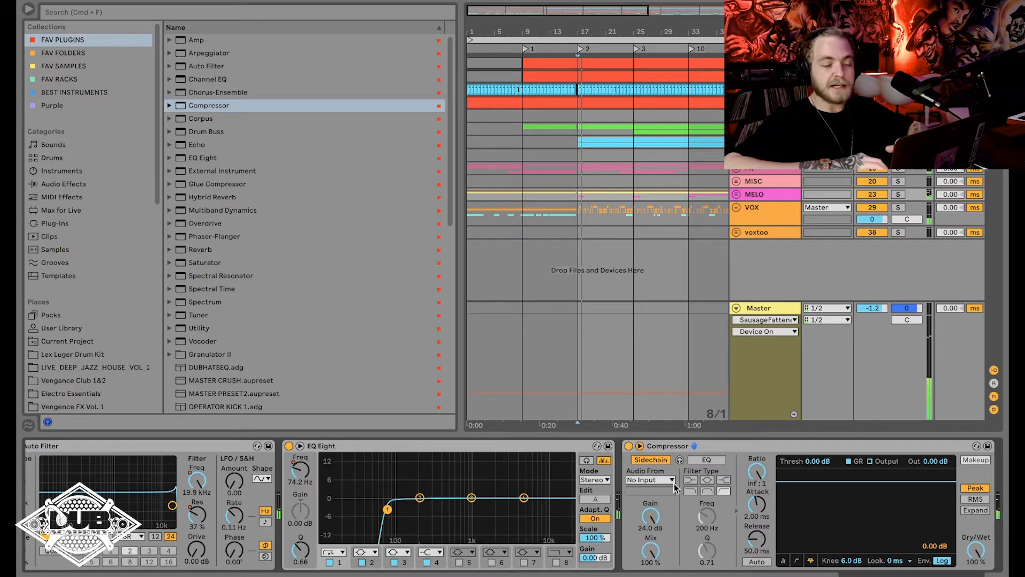
{"action": "left_click", "coordinate": [648, 480]}
{"action": "left_click", "coordinate": [647, 479]}
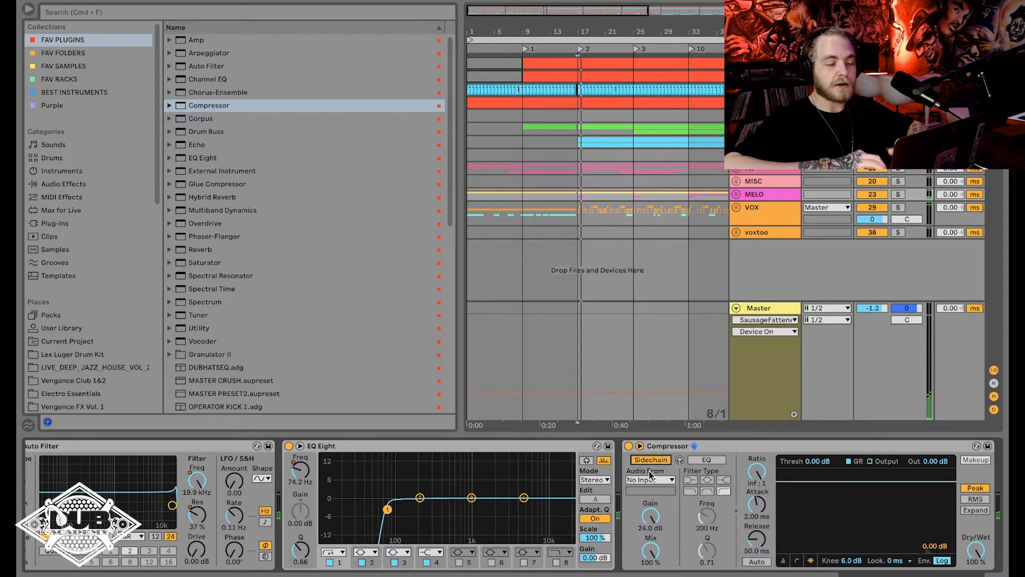
{"action": "left_click", "coordinate": [644, 480]}
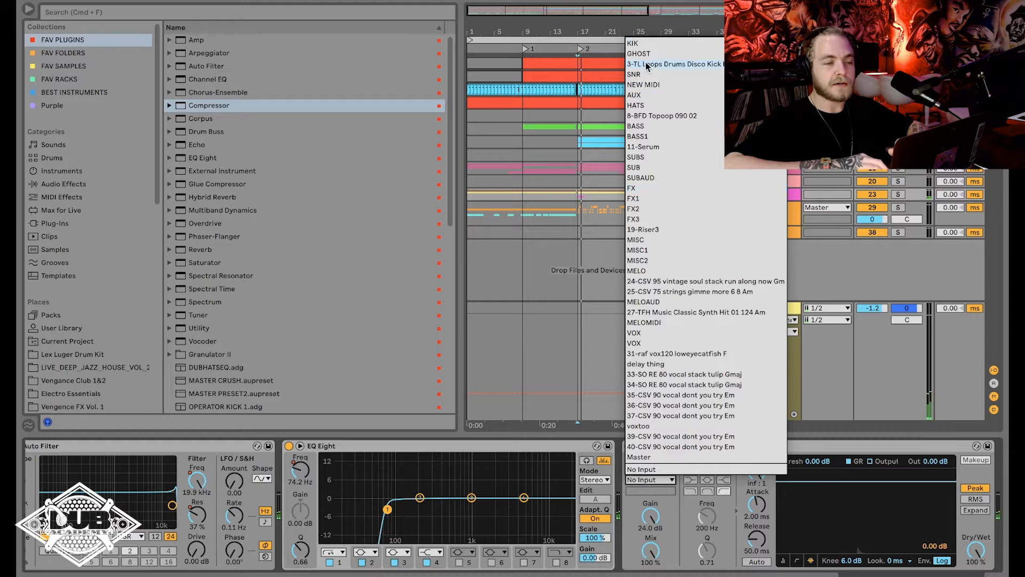
{"action": "left_click", "coordinate": [644, 45]}
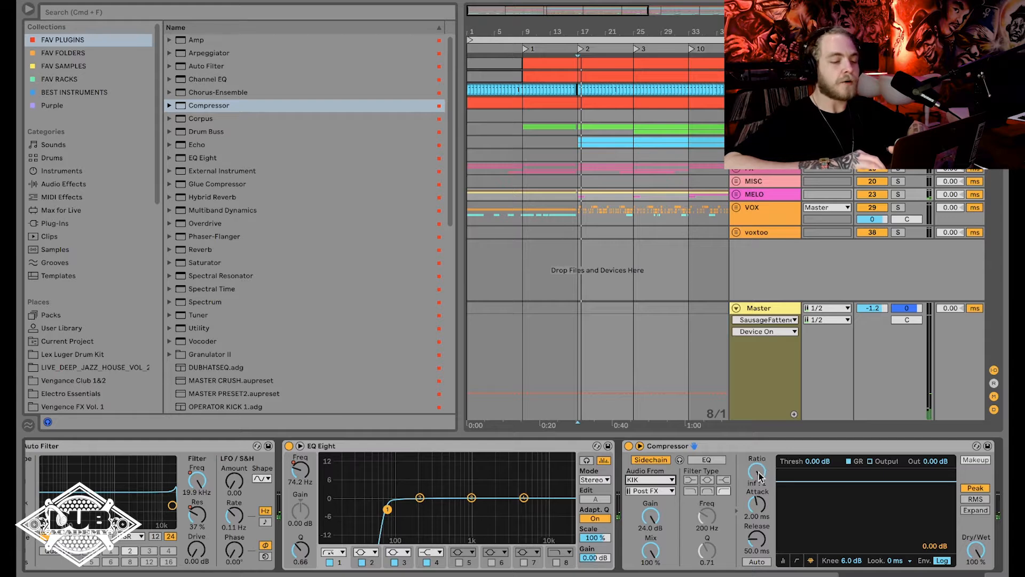
{"action": "key", "text": "space"}
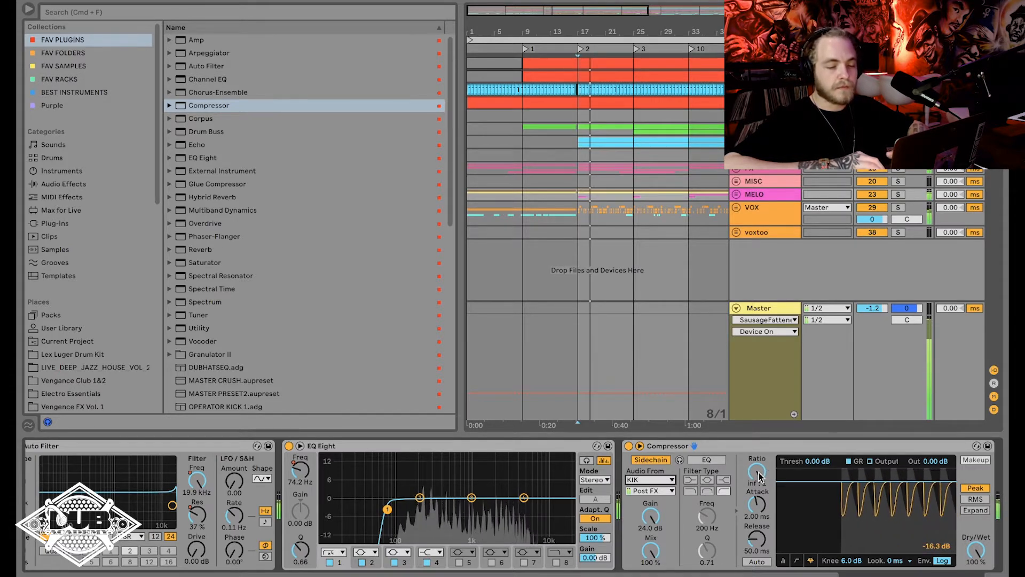
{"action": "key", "text": "space"}
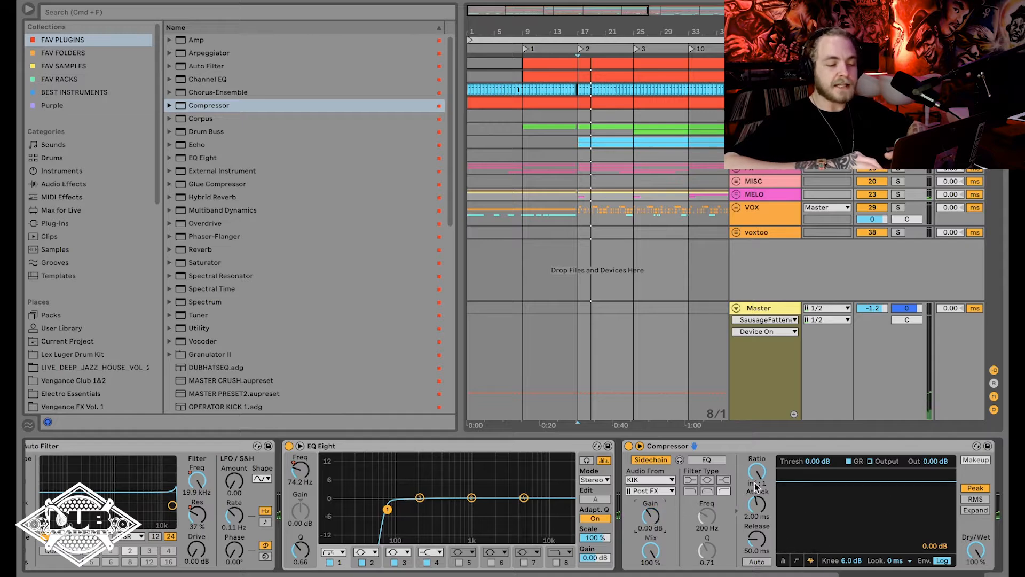
With the ratio at 4:1, raise the Compressor's sidechain gain to 24 dB while the mix plays.
{"action": "key", "text": "space"}
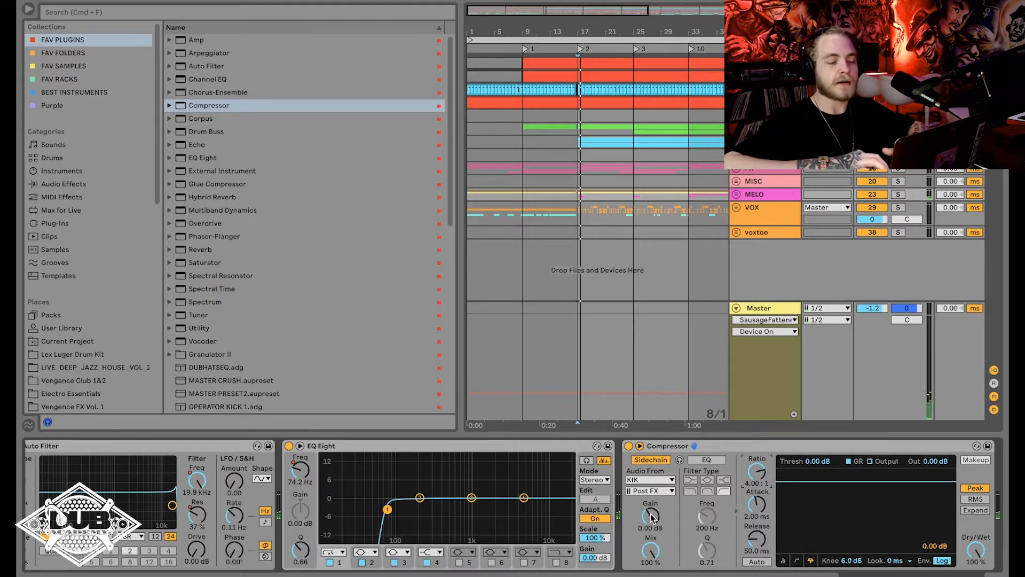
{"action": "key", "text": "space"}
{"action": "left_click_drag", "start_coordinate": [649, 520], "coordinate": [649, 446]}
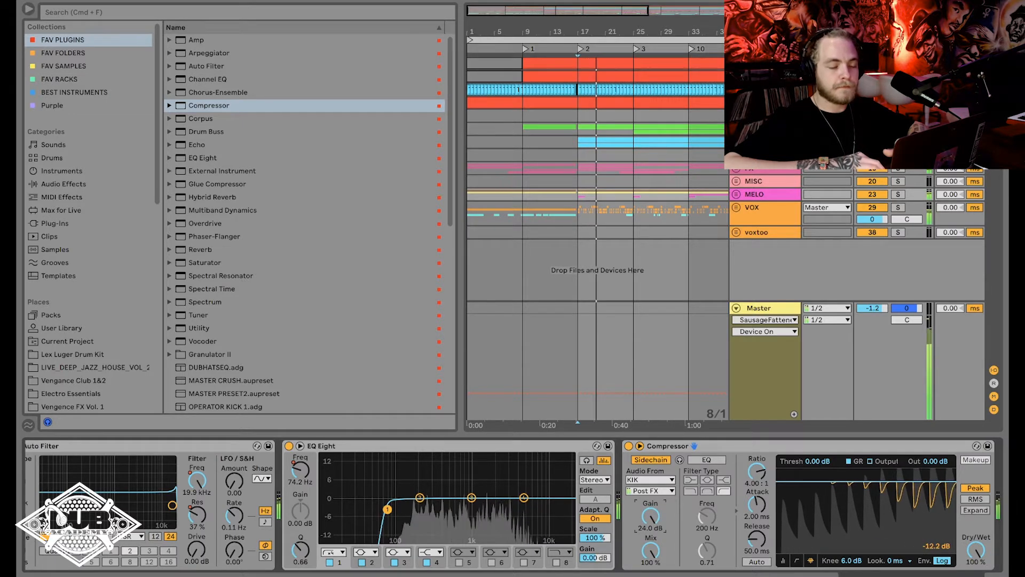
{"action": "key", "text": "space"}
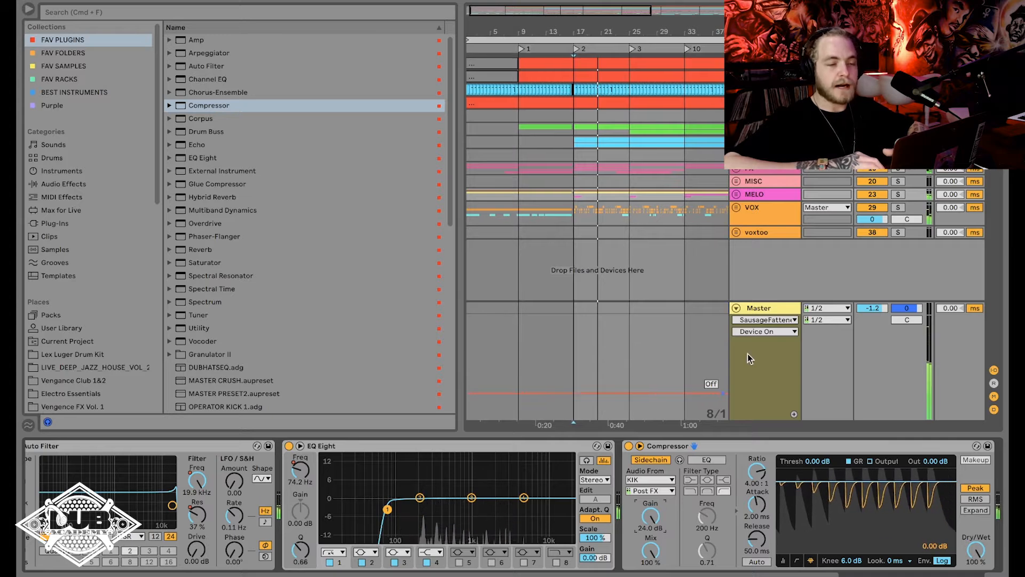
Solo the MELO track and sweep the Compressor's sidechain gain up to 24 dB during playback.
{"action": "left_click", "coordinate": [898, 193]}
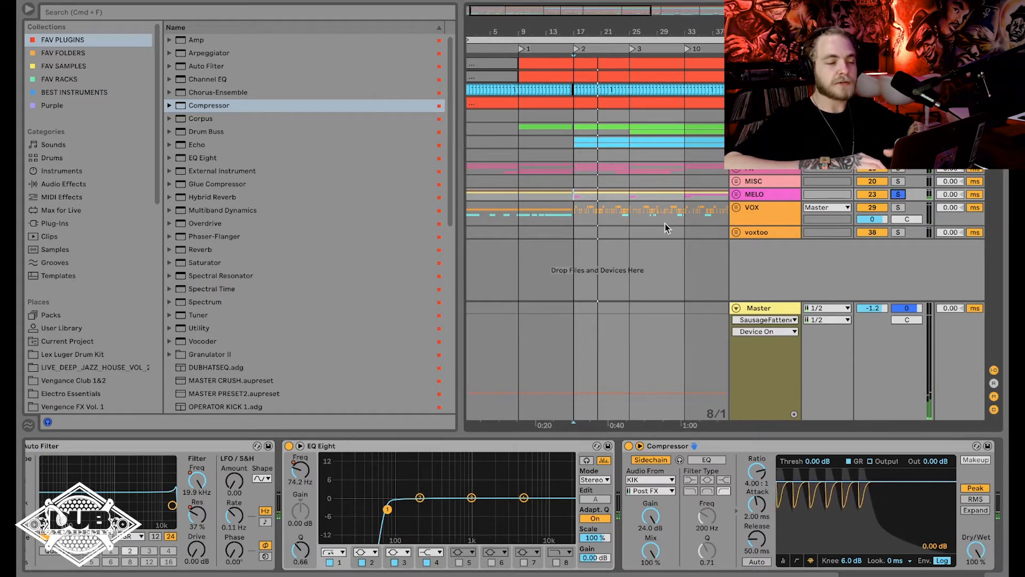
{"action": "key", "text": "space"}
{"action": "left_click_drag", "start_coordinate": [651, 516], "coordinate": [653, 473]}
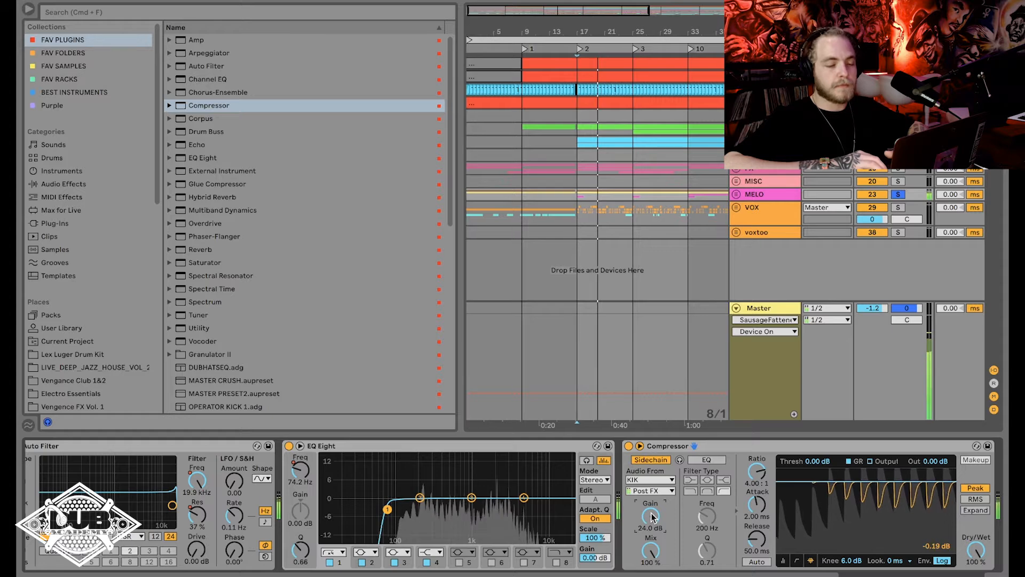
{"action": "key", "text": "space"}
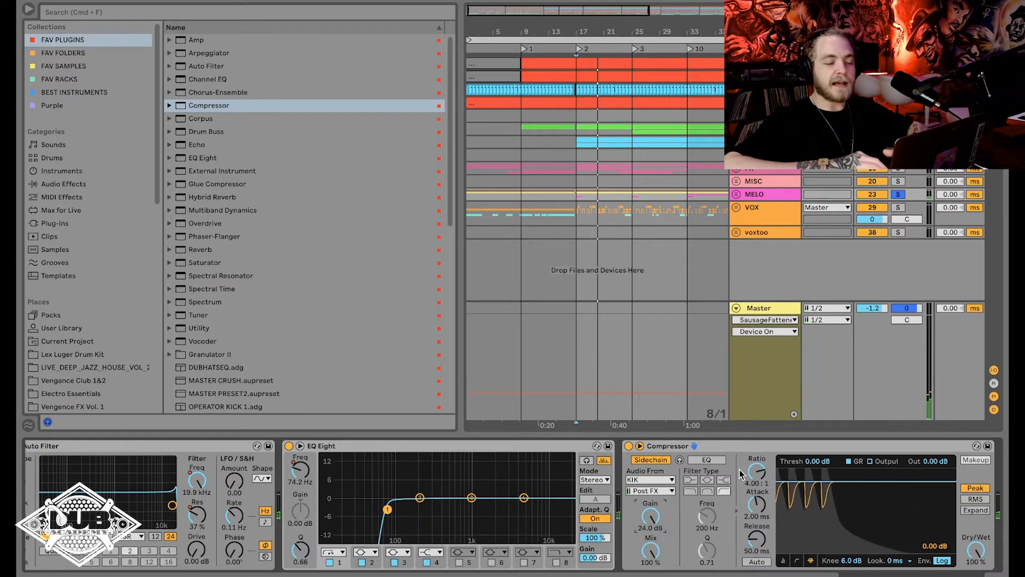
Set the Compressor's ratio to inf:1, comparing it with the default 4:1 during playback.
{"action": "left_click_drag", "start_coordinate": [761, 471], "coordinate": [760, 475]}
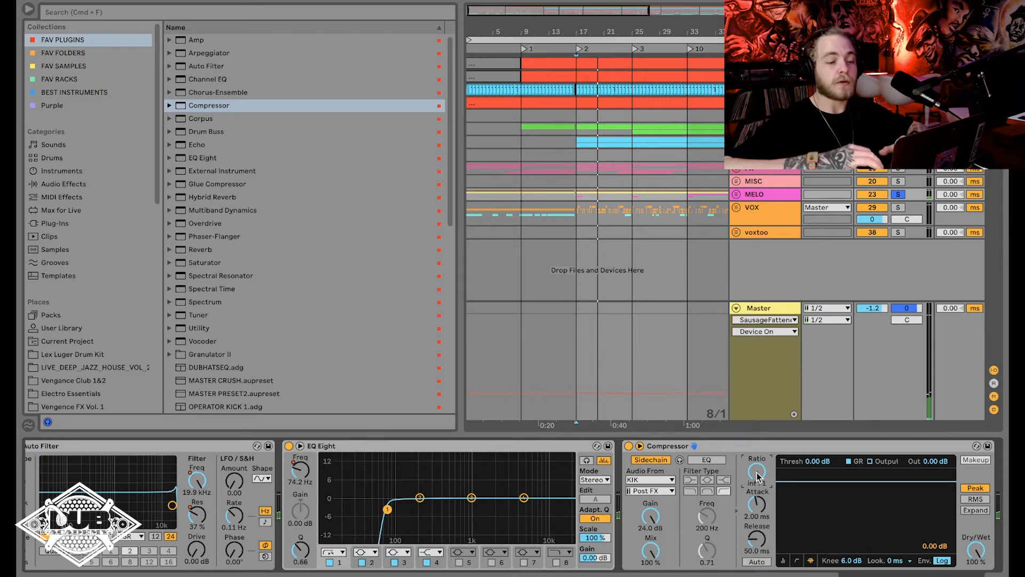
{"action": "key", "text": "space"}
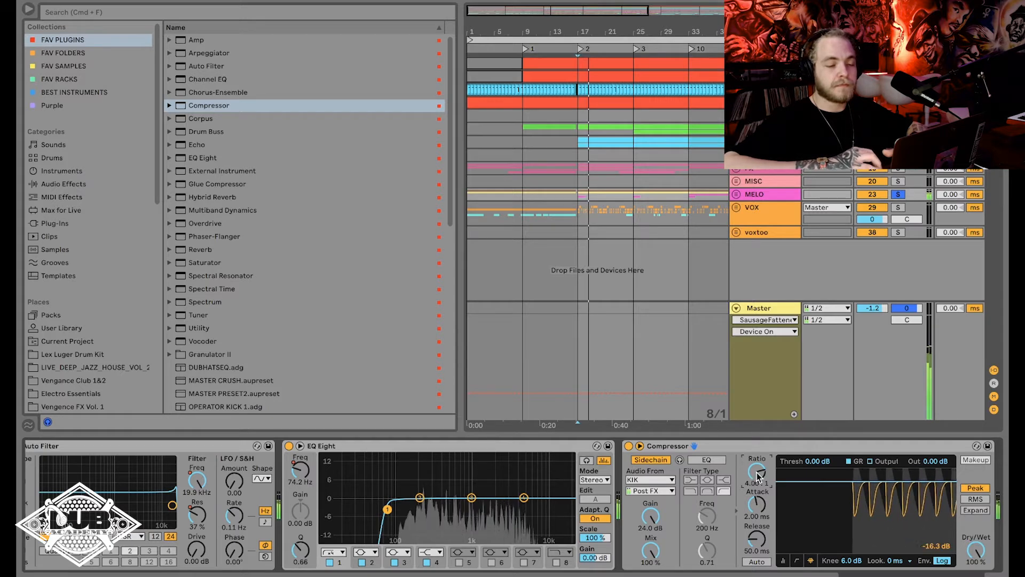
{"action": "double_click", "coordinate": [757, 473]}
{"action": "left_click_drag", "start_coordinate": [757, 473], "coordinate": [757, 438]}
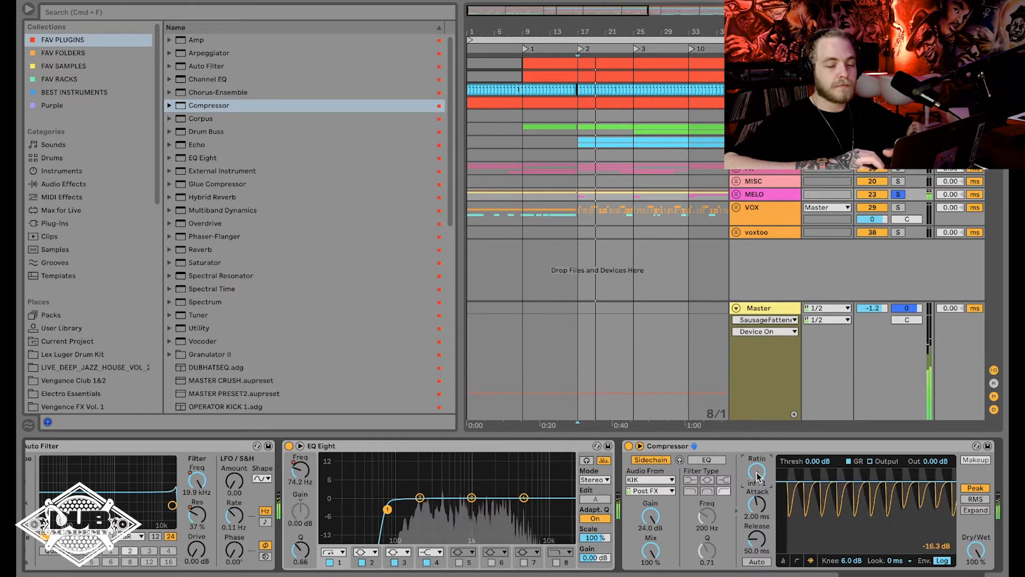
{"action": "key", "text": "space"}
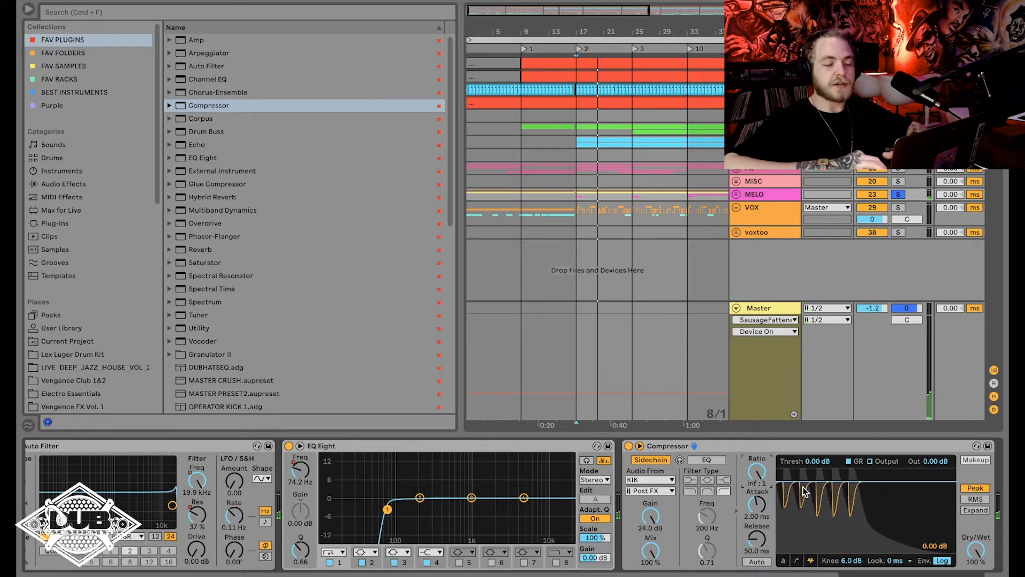
Try lowering the Compressor's threshold to -12.9 dB, then return it to 0 dB.
{"action": "key", "text": "space"}
{"action": "left_click_drag", "start_coordinate": [803, 481], "coordinate": [803, 506]}
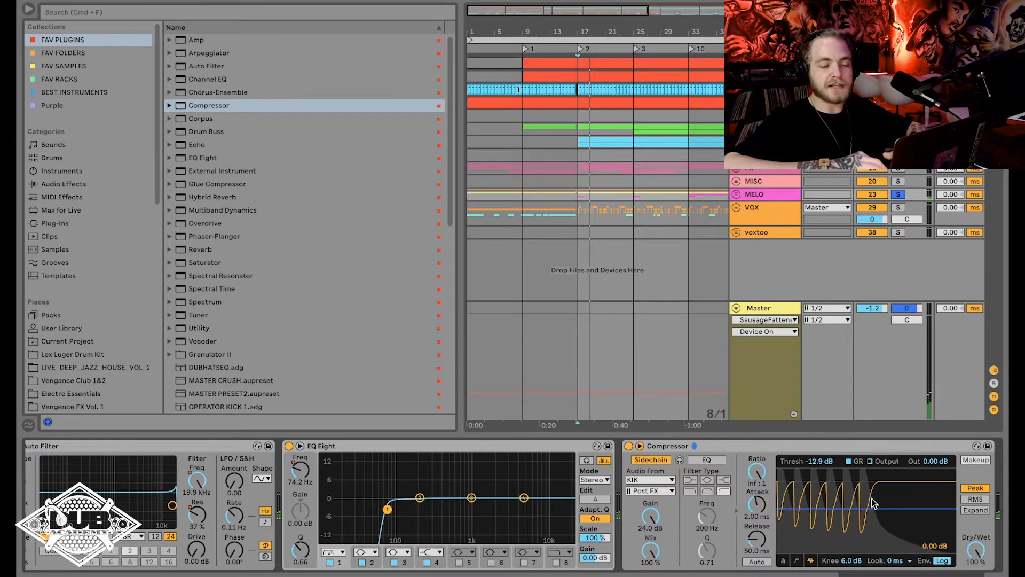
{"action": "left_click_drag", "start_coordinate": [880, 508], "coordinate": [879, 481]}
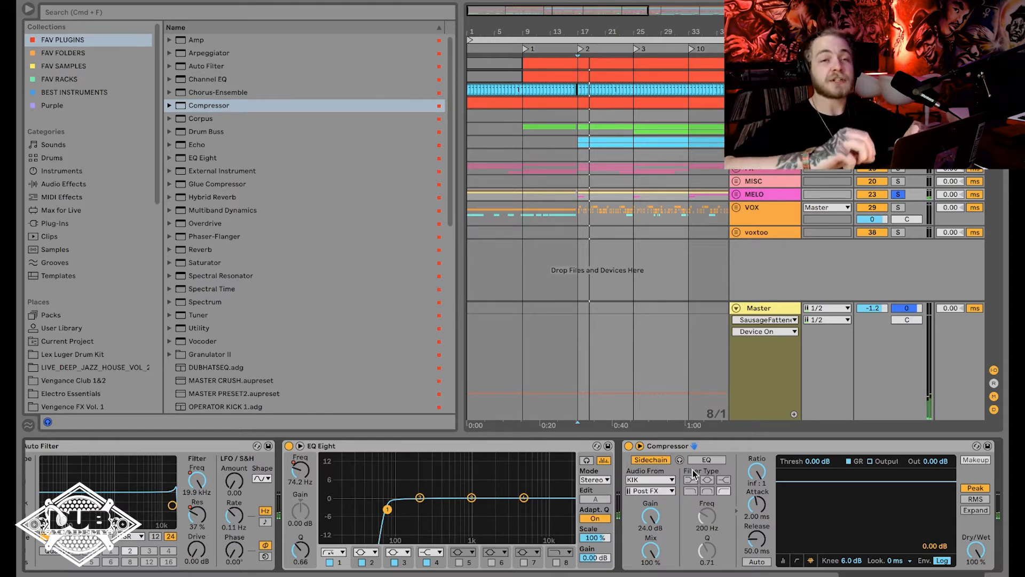
Enable the Compressor's sidechain EQ and audition the sidechain signal with the Master volume lowered to -27.5 dB.
{"action": "left_click", "coordinate": [711, 460]}
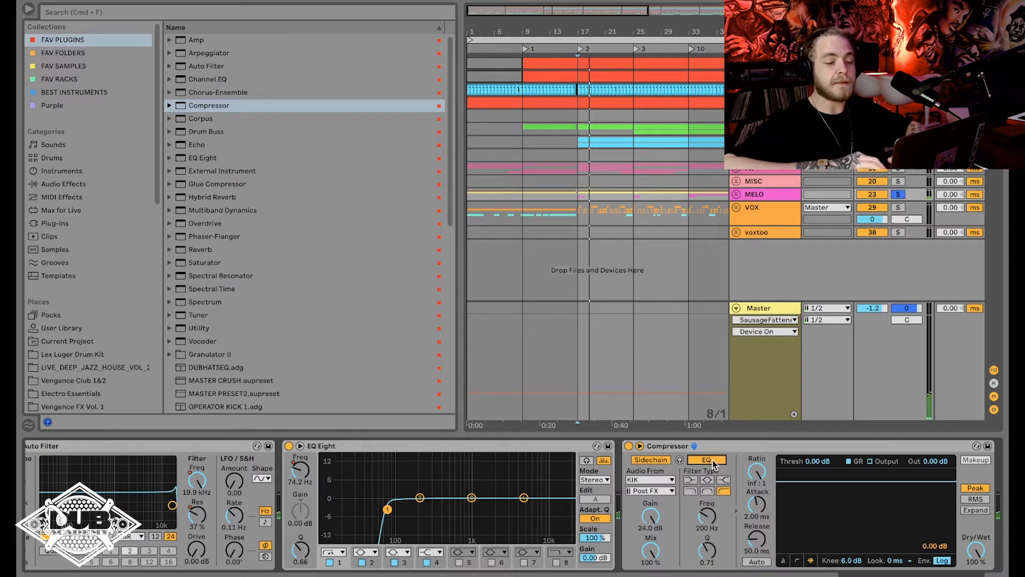
{"action": "key", "text": "space"}
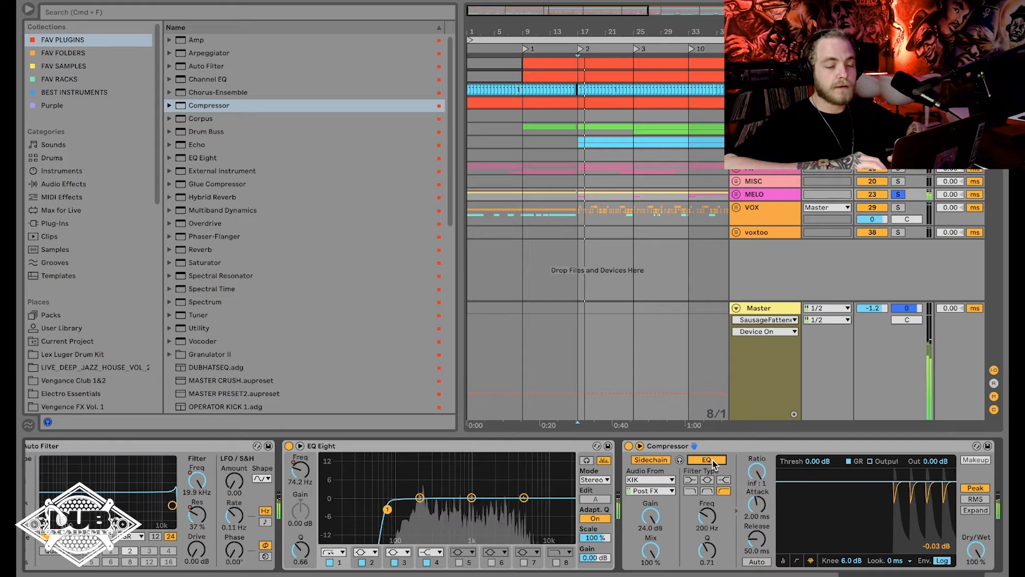
{"action": "key", "text": "space"}
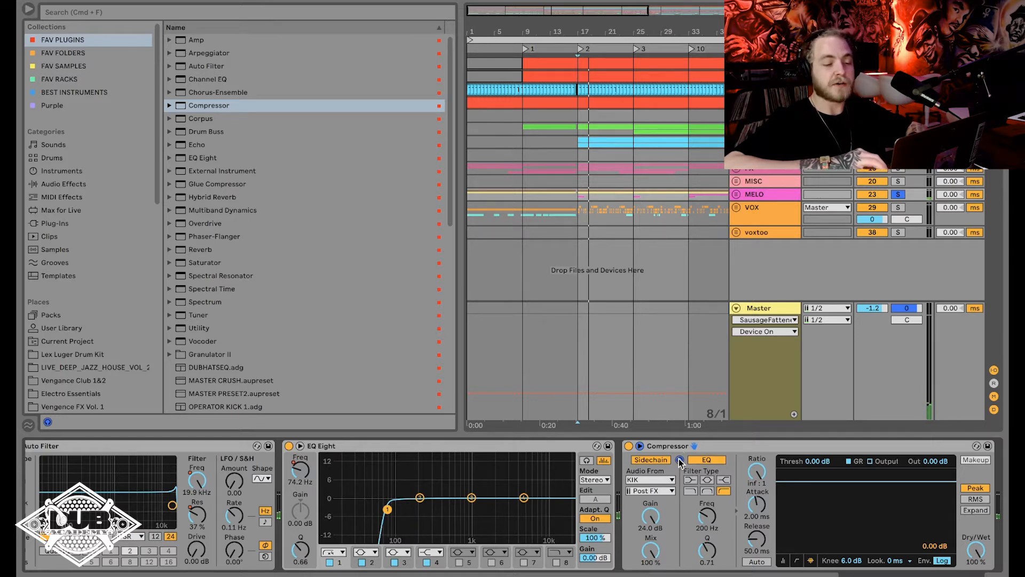
{"action": "key", "text": "space"}
{"action": "mouse_move", "coordinate": [876, 308]}
{"action": "left_mouse_down"}
{"action": "mouse_move", "coordinate": [876, 331]}
{"action": "mouse_move", "coordinate": [875, 308]}
{"action": "left_mouse_up"}
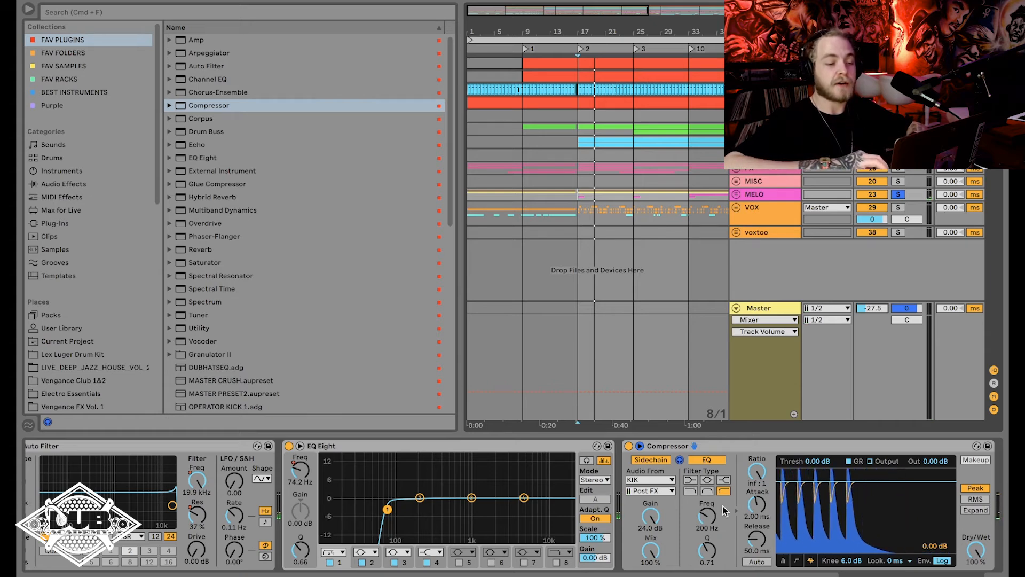
Sweep the Compressor's sidechain EQ frequency, testing it in playback, and set it to 276 Hz.
{"action": "left_click_drag", "start_coordinate": [706, 515], "coordinate": [706, 481]}
{"action": "key", "text": "space"}
{"action": "key", "text": "space"}
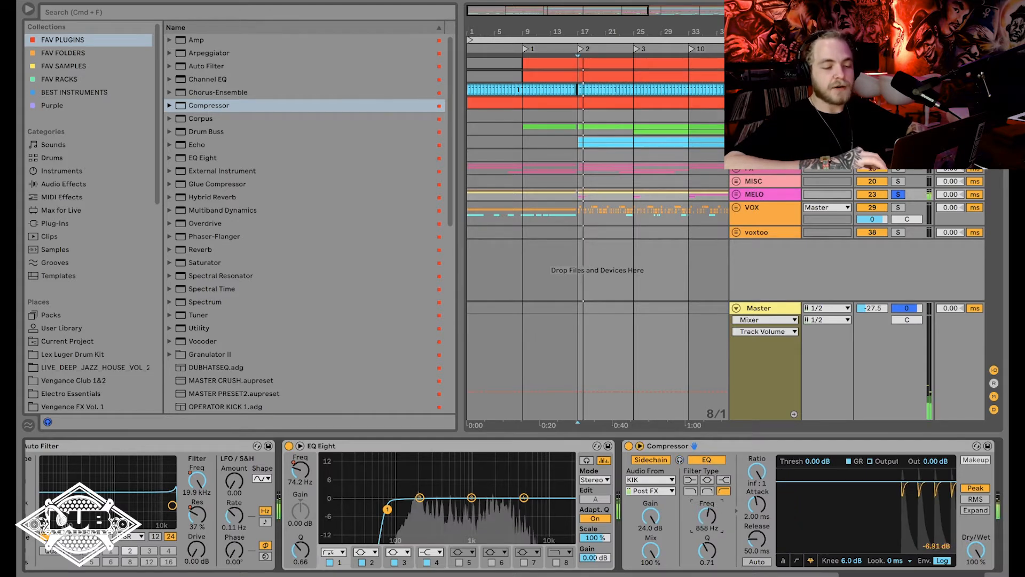
{"action": "key", "text": "space"}
{"action": "key", "text": "space"}
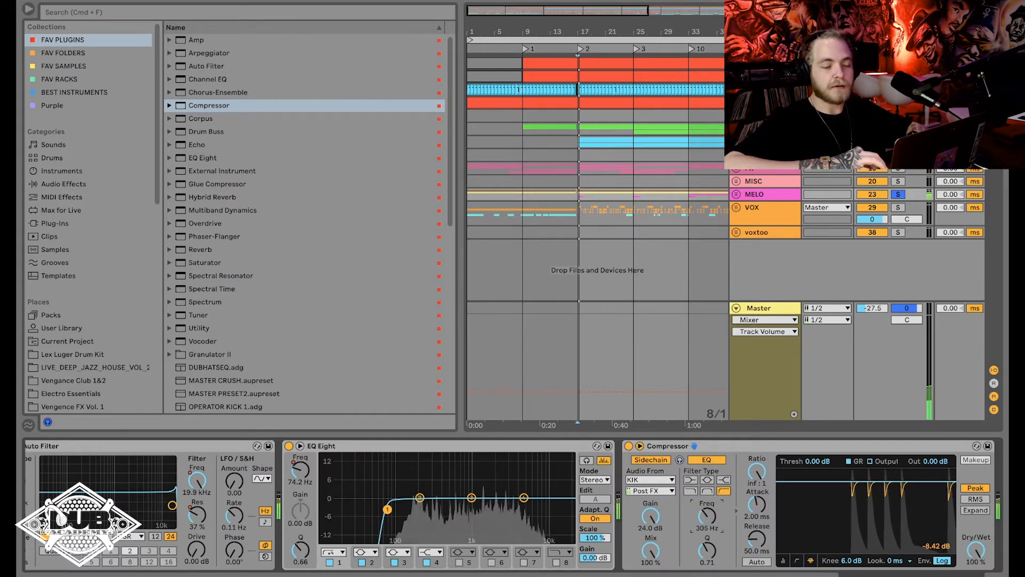
{"action": "left_click_drag", "start_coordinate": [709, 516], "coordinate": [709, 519]}
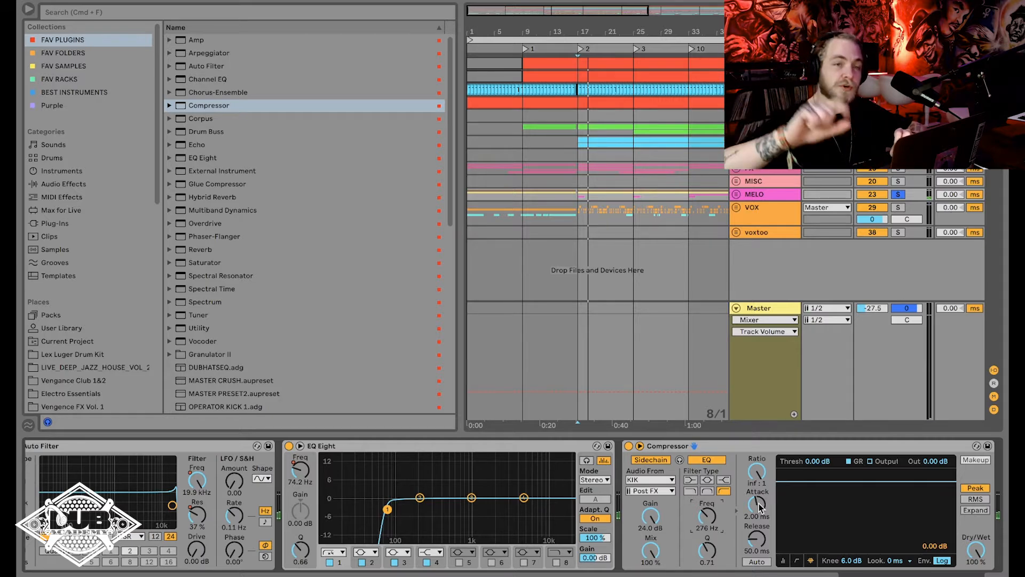
Set the Compressor's attack to 0.02 ms and raise the Master volume to -2.1 dB during playback.
{"action": "left_click_drag", "start_coordinate": [759, 506], "coordinate": [759, 534]}
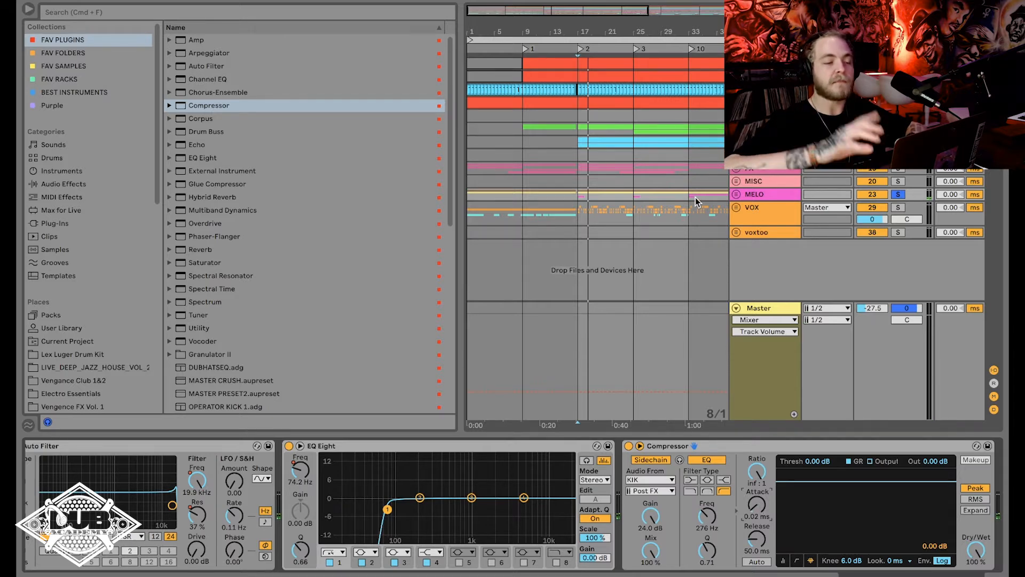
{"action": "key", "text": "space"}
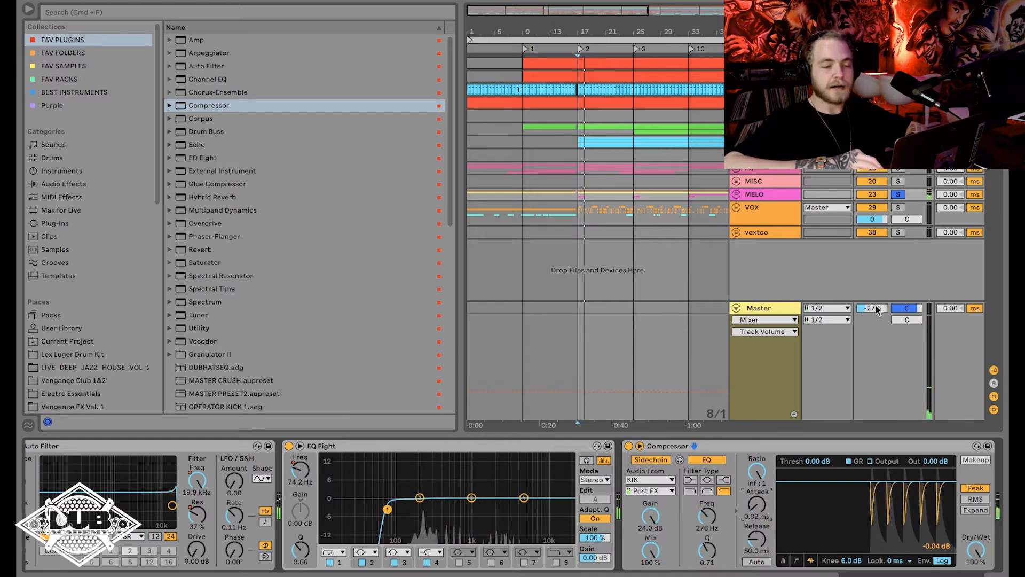
{"action": "left_click_drag", "start_coordinate": [875, 309], "coordinate": [875, 268]}
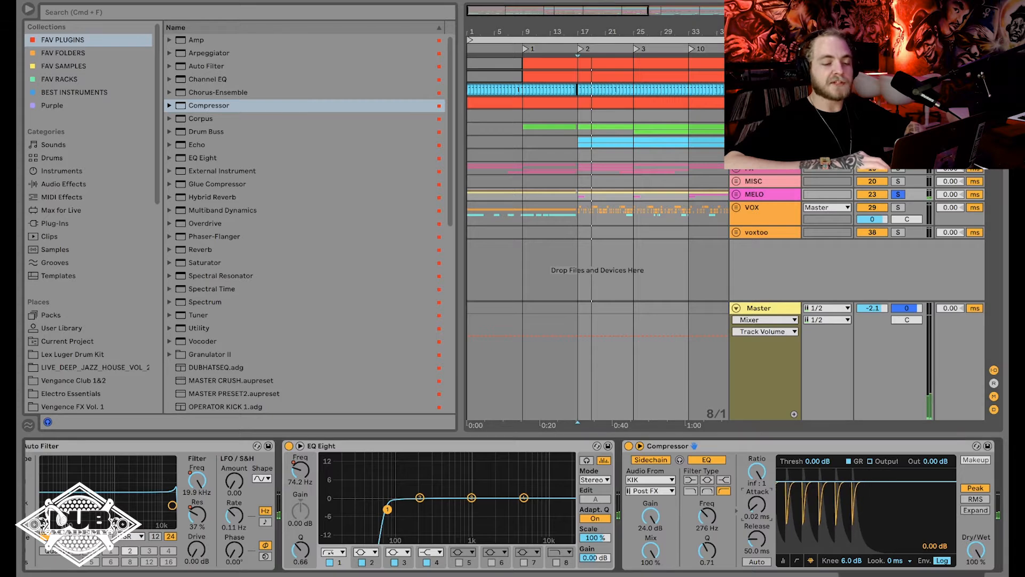
Compare a slow attack of 21.5 ms with the fastest one and set the Compressor's attack to 0.01 ms.
{"action": "left_click_drag", "start_coordinate": [757, 504], "coordinate": [756, 508]}
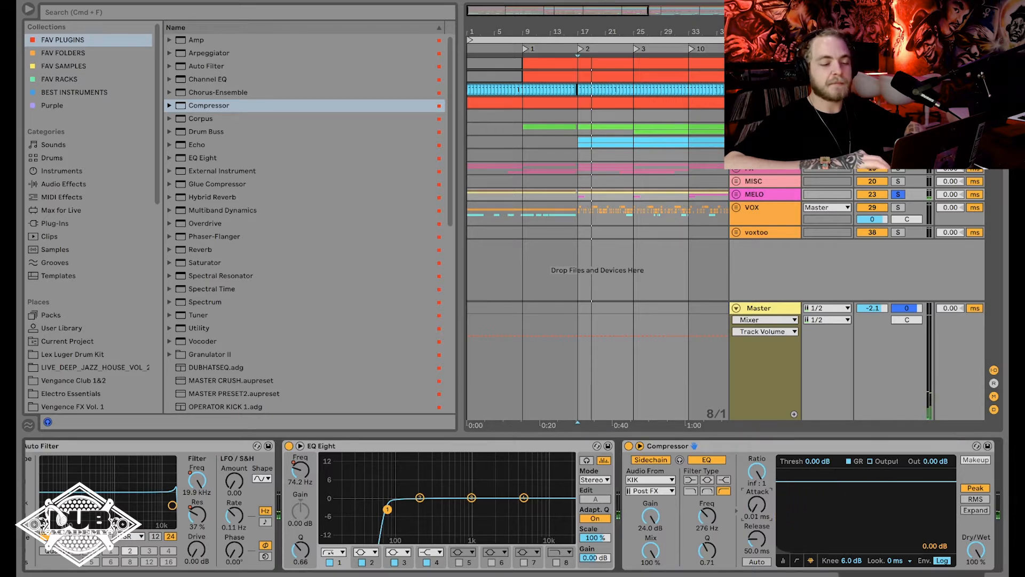
{"action": "left_click_drag", "start_coordinate": [756, 508], "coordinate": [756, 481]}
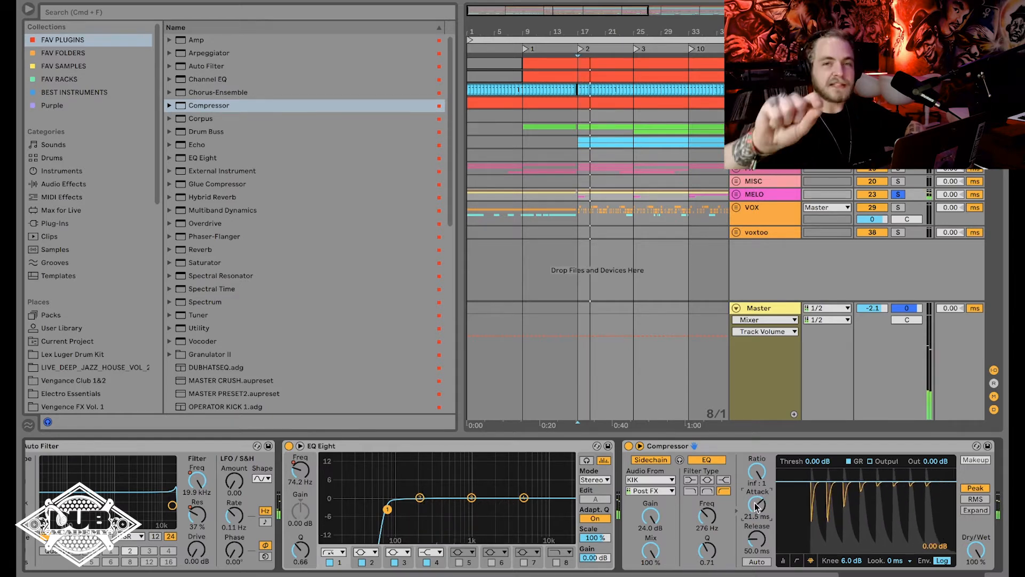
{"action": "mouse_move", "coordinate": [750, 507]}
{"action": "left_mouse_down"}
{"action": "mouse_move", "coordinate": [755, 521]}
{"action": "mouse_move", "coordinate": [758, 504]}
{"action": "left_mouse_up"}
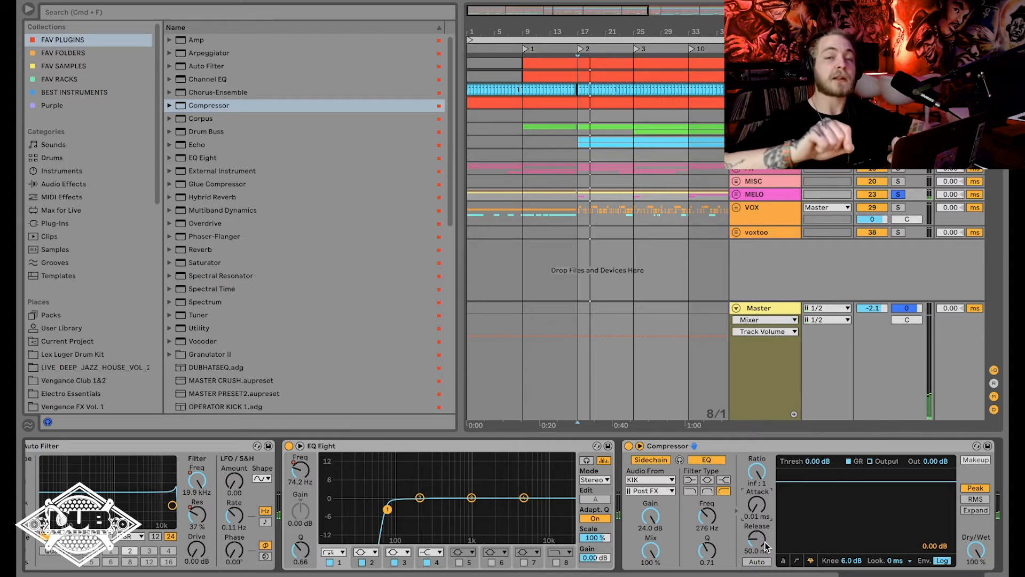
Compare release times of 422 ms and 228 ms in playback and set the Compressor's release to 63.2 ms.
{"action": "key", "text": "space"}
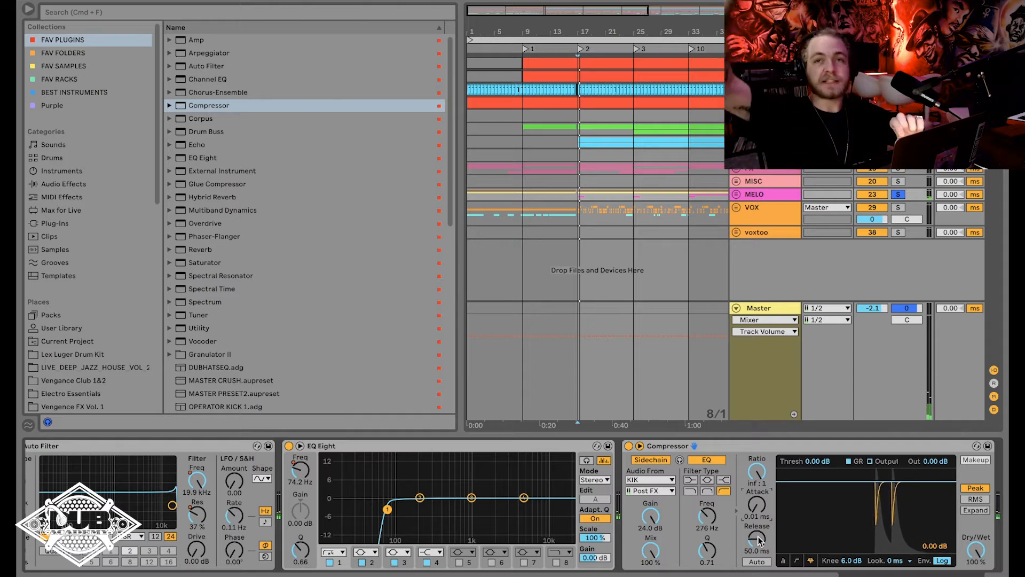
{"action": "left_click_drag", "start_coordinate": [759, 540], "coordinate": [759, 506]}
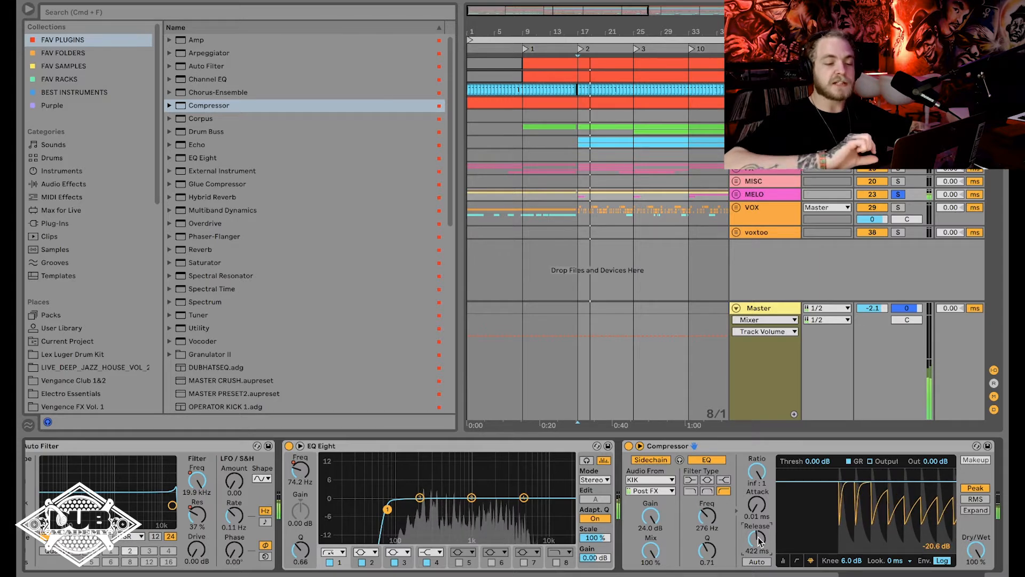
{"action": "left_click_drag", "start_coordinate": [759, 540], "coordinate": [759, 553]}
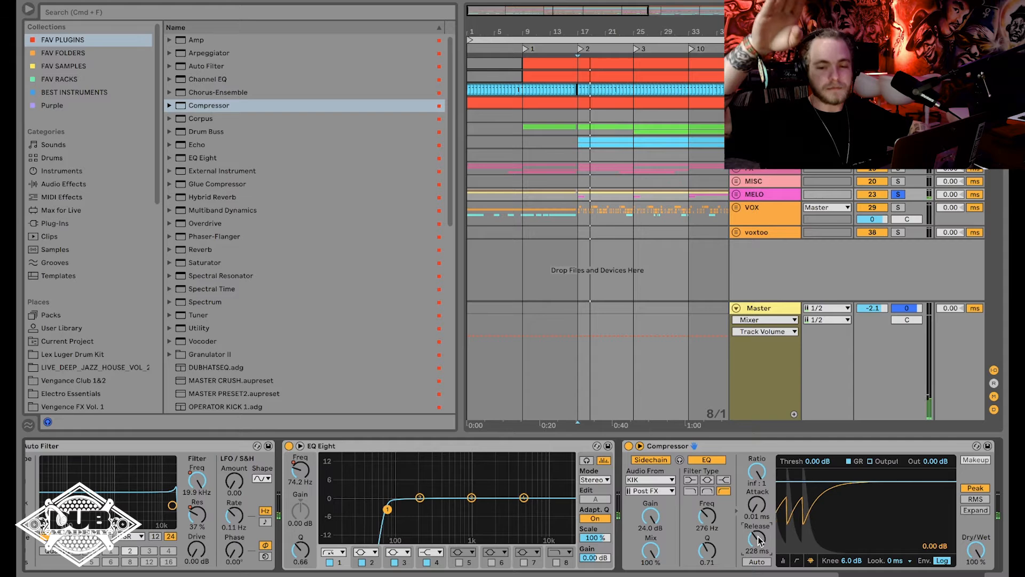
{"action": "key", "text": "space"}
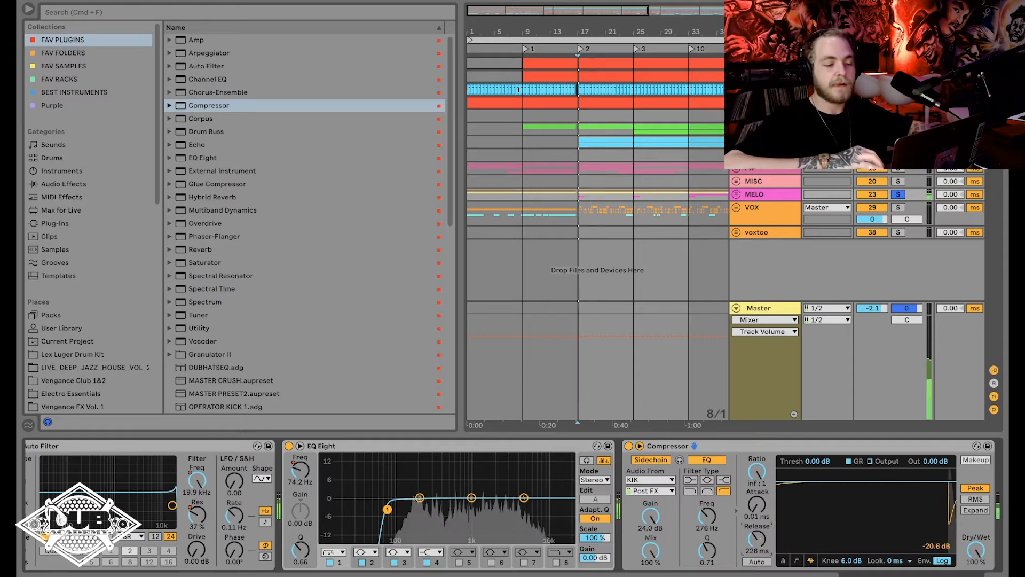
{"action": "left_click_drag", "start_coordinate": [759, 540], "coordinate": [760, 560]}
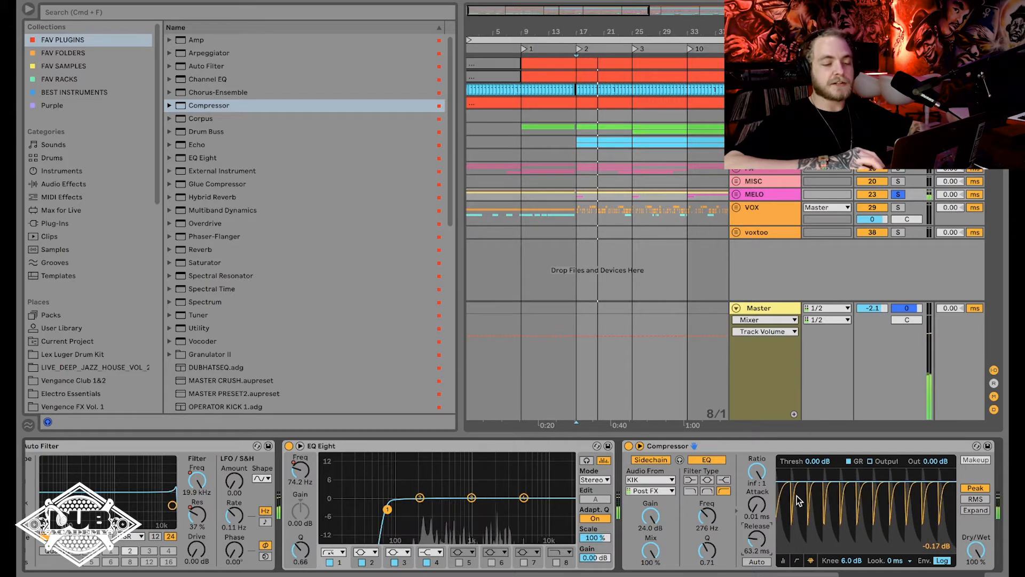
Try a threshold of -24.8 dB on the Compressor during playback and reset it to 0 dB.
{"action": "key", "text": "space"}
{"action": "key", "text": "space"}
{"action": "left_click_drag", "start_coordinate": [793, 481], "coordinate": [793, 528]}
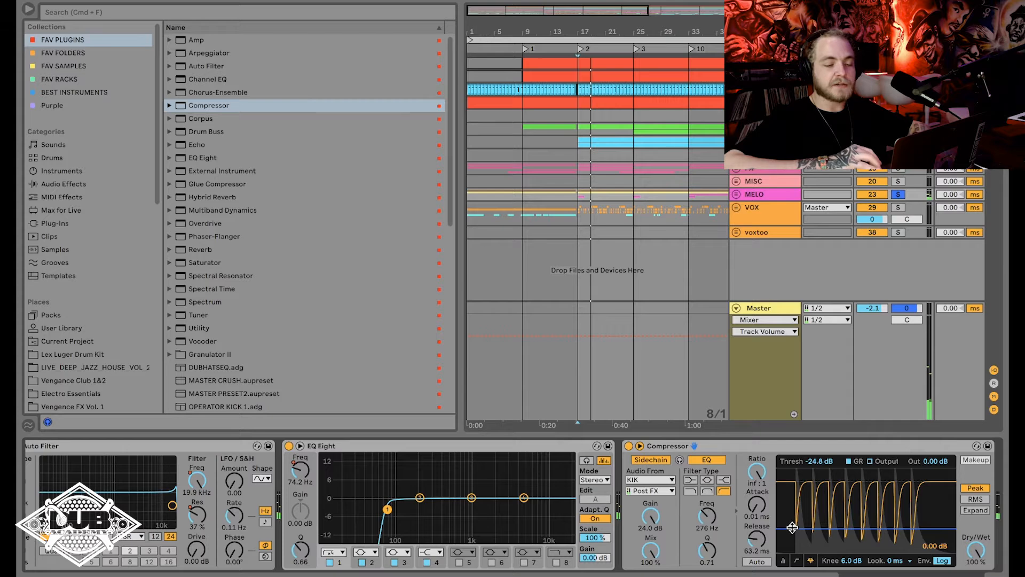
{"action": "double_click", "coordinate": [792, 528]}
Duplicate the Compressor on the MELO track and play the loop through both devices.
{"action": "left_click", "coordinate": [750, 446]}
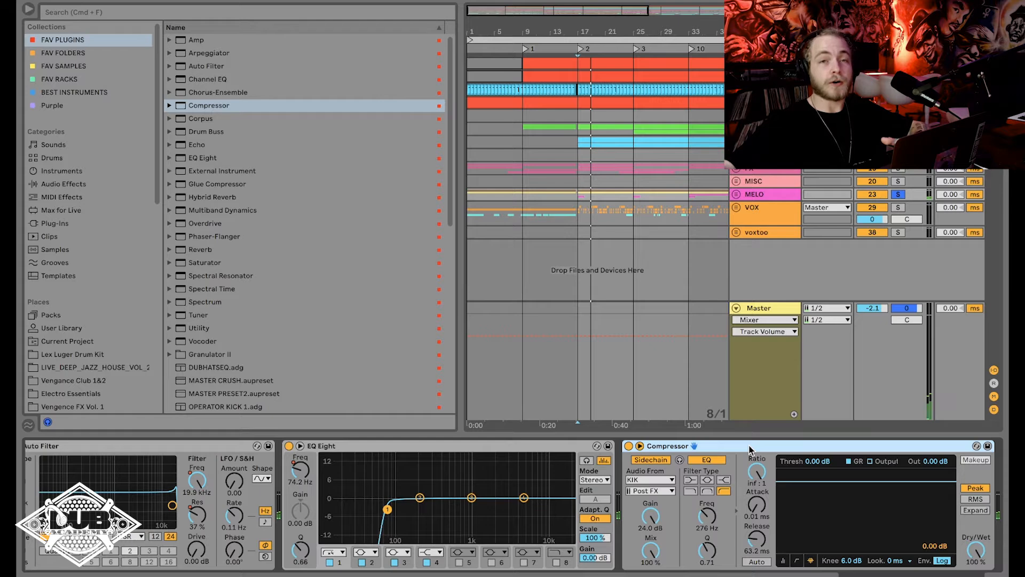
{"action": "key", "text": "super+d"}
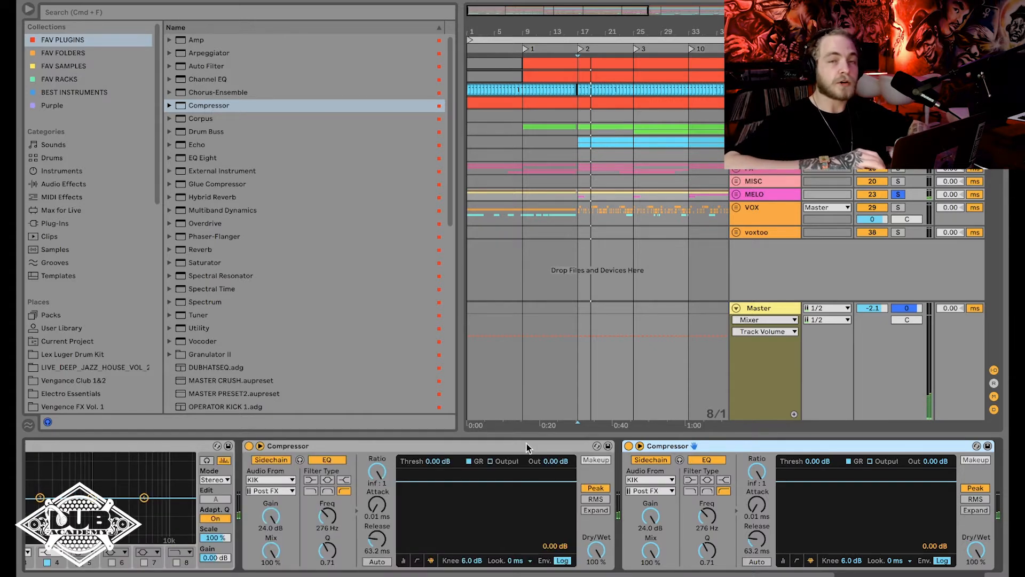
{"action": "key", "text": "space"}
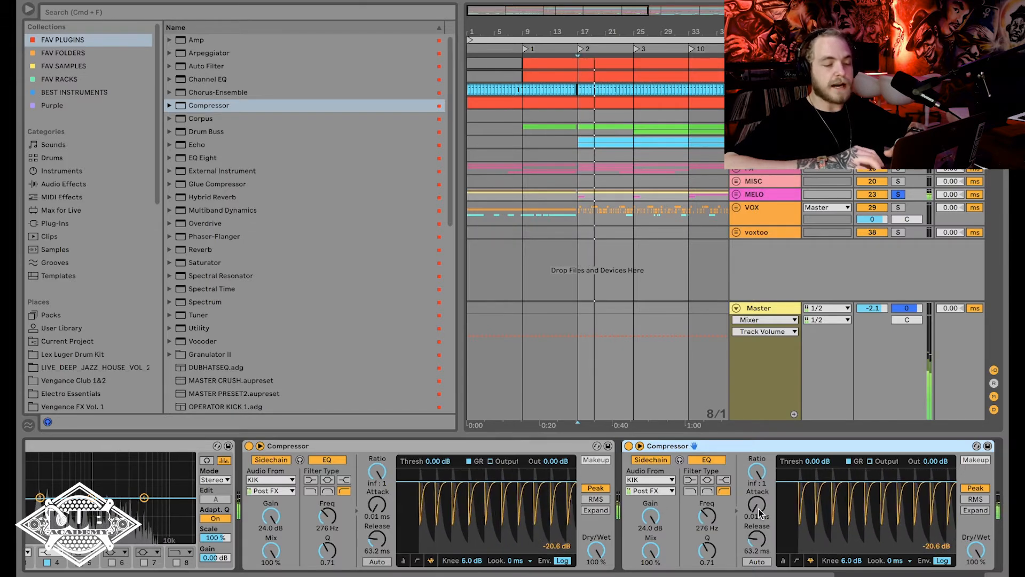
{"action": "key", "text": "space"}
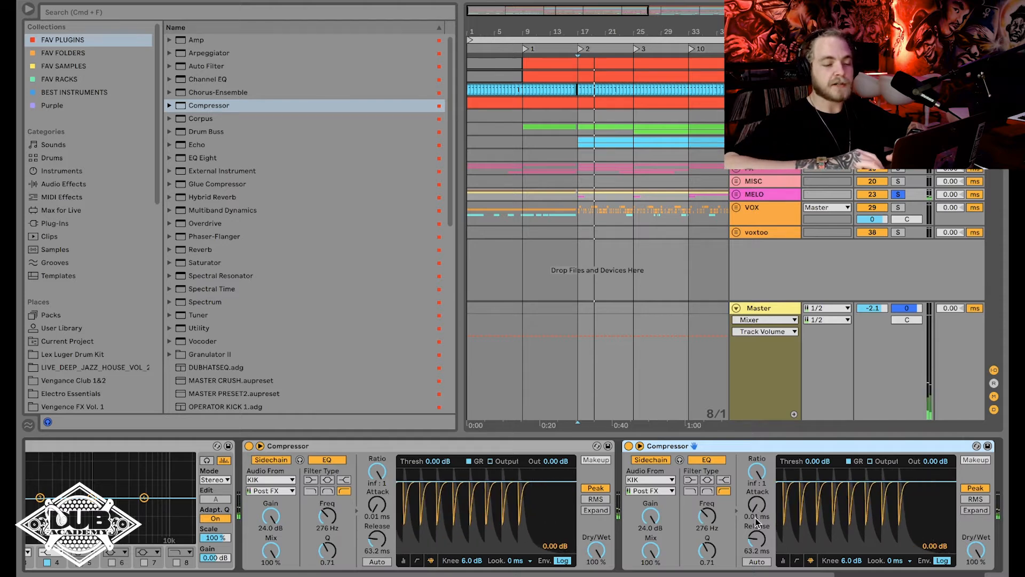
Set the second Compressor's attack to 0.04 ms and release to 85.7 ms, and the first Compressor's attack to 0.02 ms.
{"action": "left_click", "coordinate": [755, 517]}
{"action": "left_click_drag", "start_coordinate": [758, 508], "coordinate": [758, 508]}
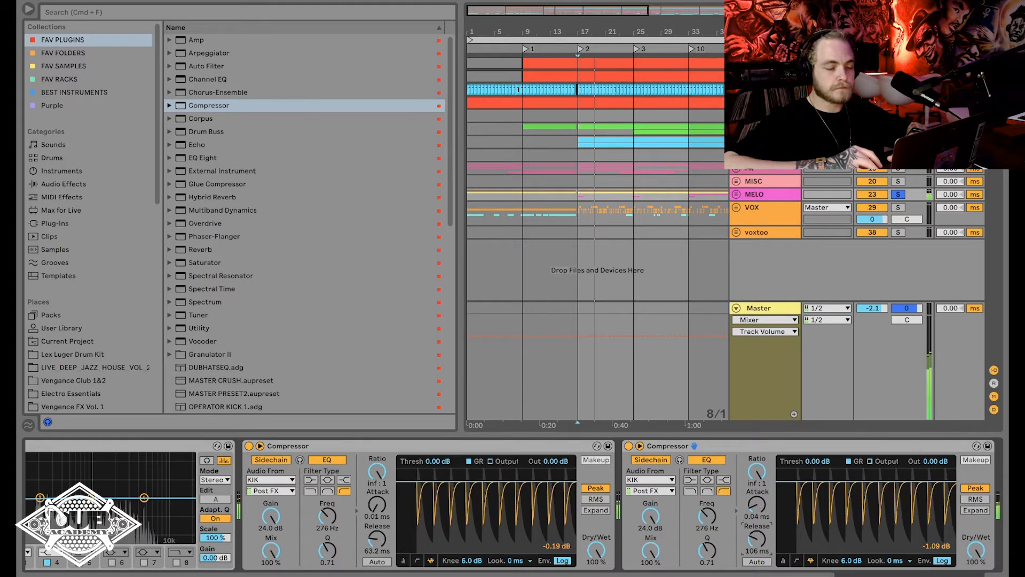
{"action": "left_click_drag", "start_coordinate": [756, 540], "coordinate": [756, 536]}
{"action": "left_click_drag", "start_coordinate": [377, 505], "coordinate": [377, 502]}
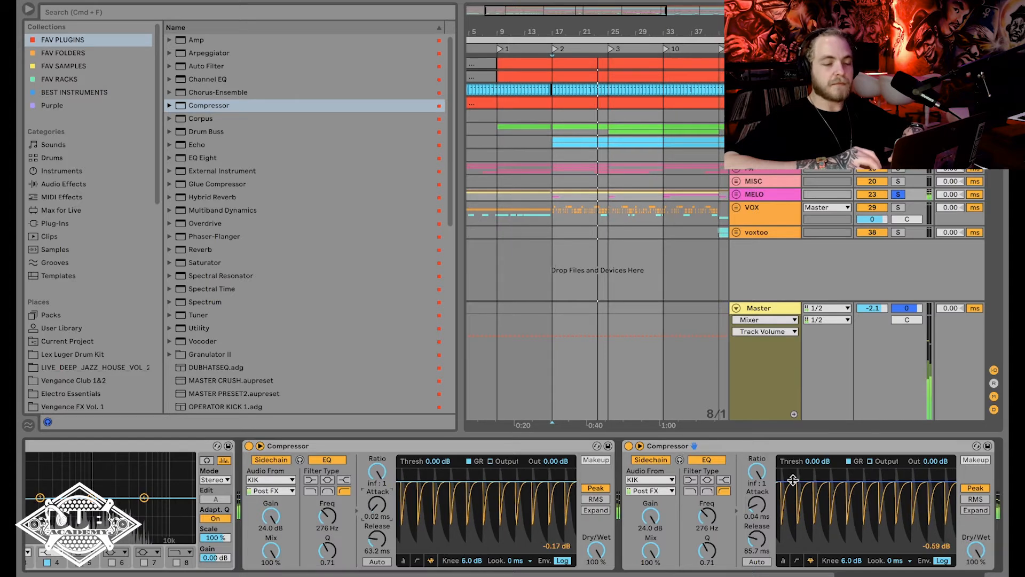
Lower the second Compressor's threshold to -6.36 dB and set its sidechain EQ frequency to 177 Hz.
{"action": "left_click_drag", "start_coordinate": [793, 480], "coordinate": [793, 489]}
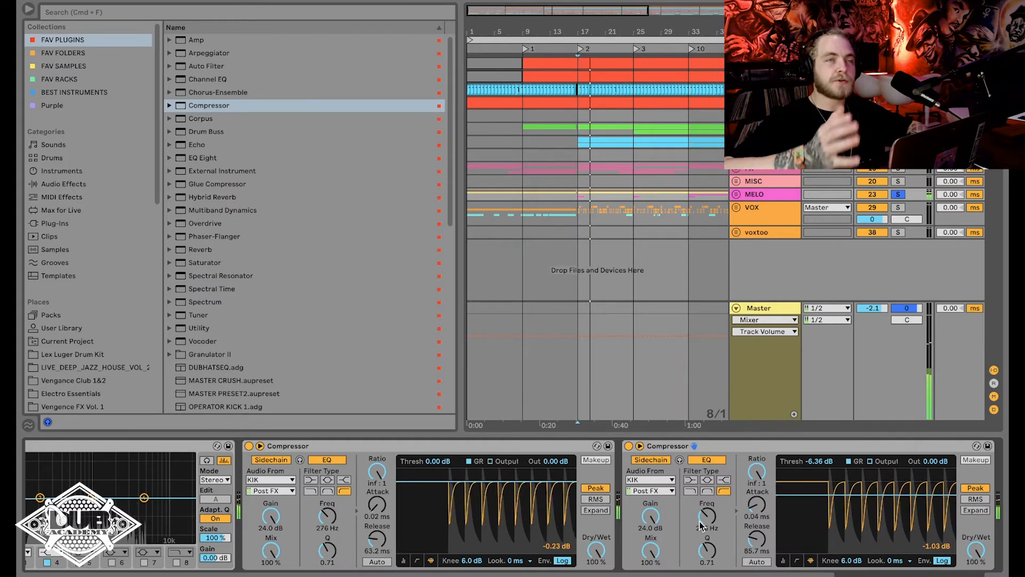
{"action": "key", "text": "space"}
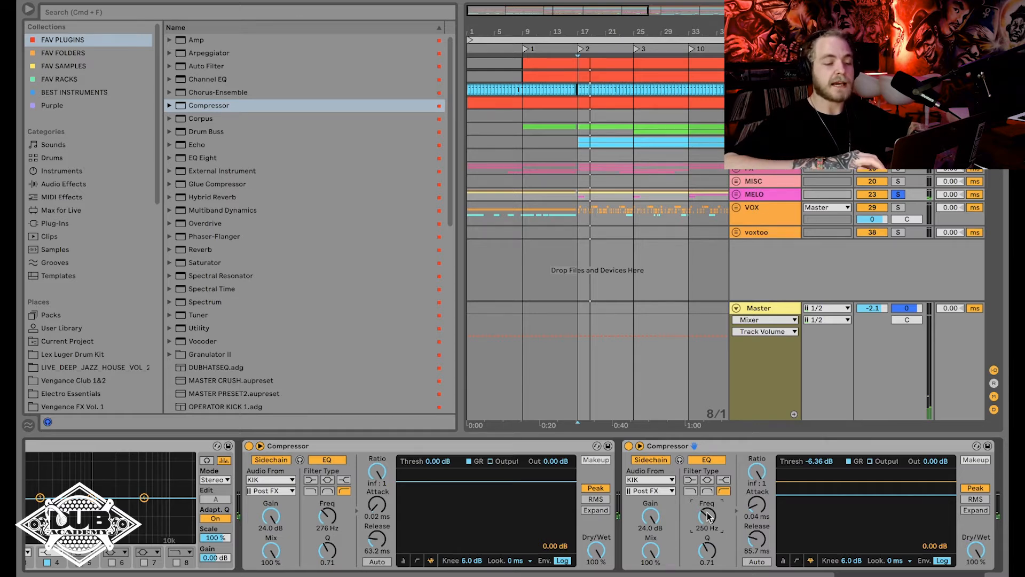
{"action": "key", "text": "space"}
{"action": "left_click_drag", "start_coordinate": [707, 515], "coordinate": [707, 533]}
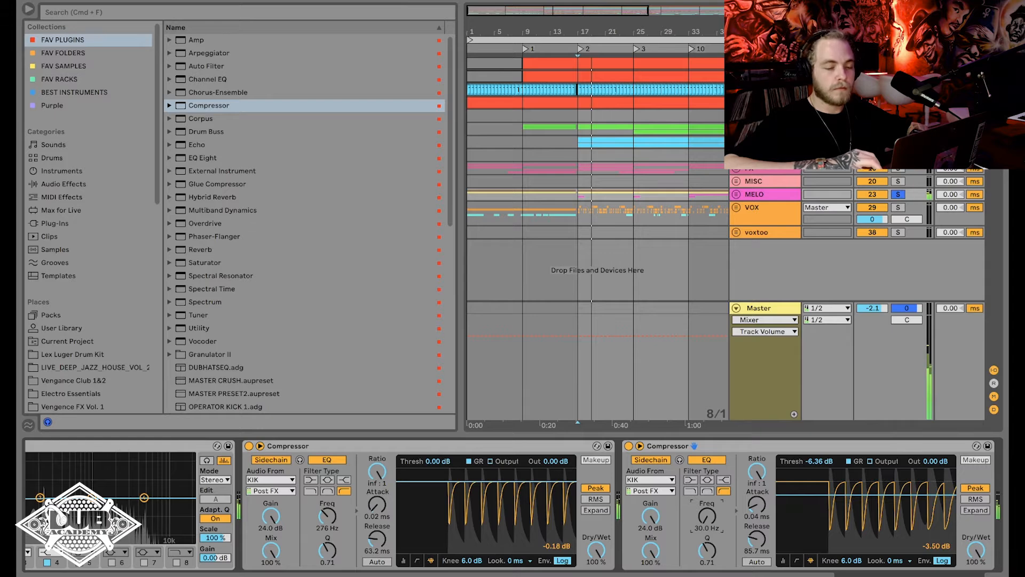
{"action": "left_click_drag", "start_coordinate": [707, 534], "coordinate": [707, 516]}
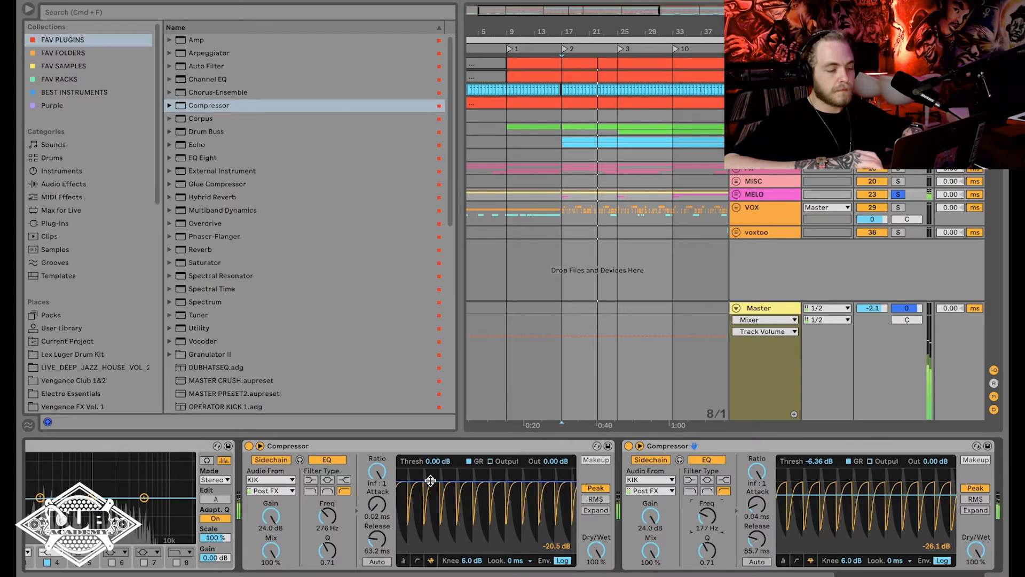
Set the first Compressor's threshold to -4.73 dB, release to 49.2 ms and sidechain EQ frequency to 186 Hz.
{"action": "left_click_drag", "start_coordinate": [430, 481], "coordinate": [430, 491]}
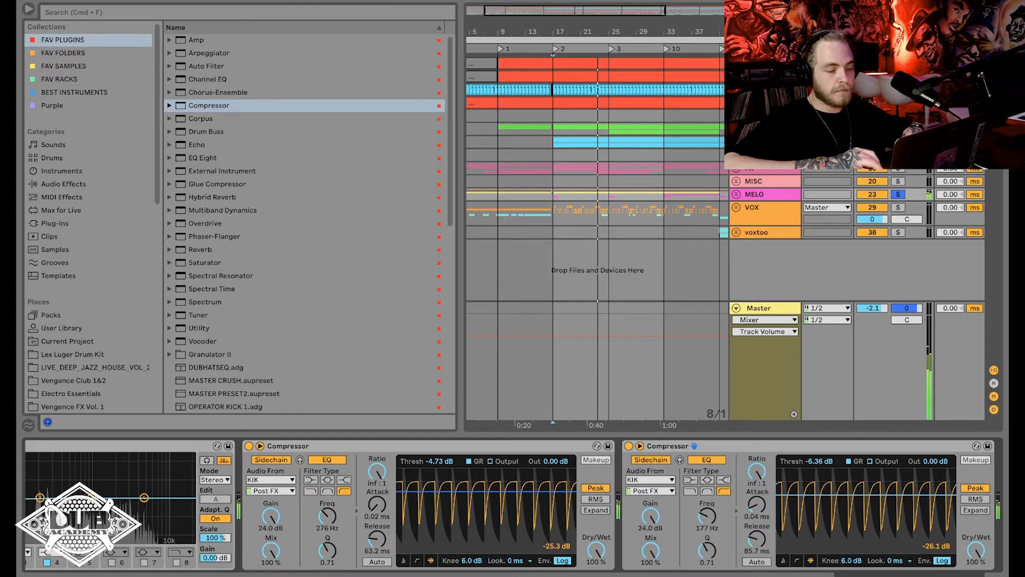
{"action": "left_click_drag", "start_coordinate": [373, 534], "coordinate": [374, 540]}
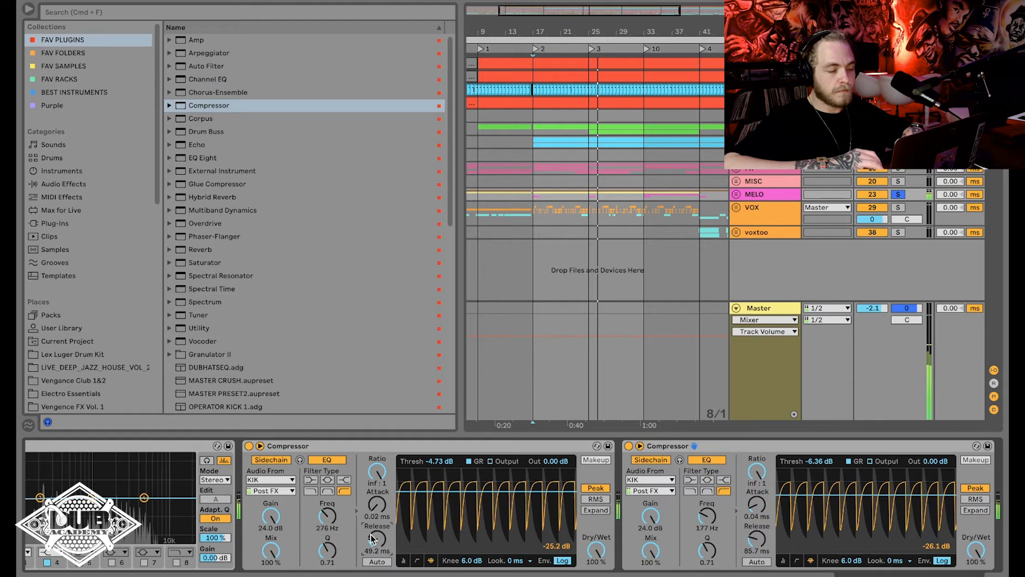
{"action": "left_click_drag", "start_coordinate": [327, 516], "coordinate": [327, 527]}
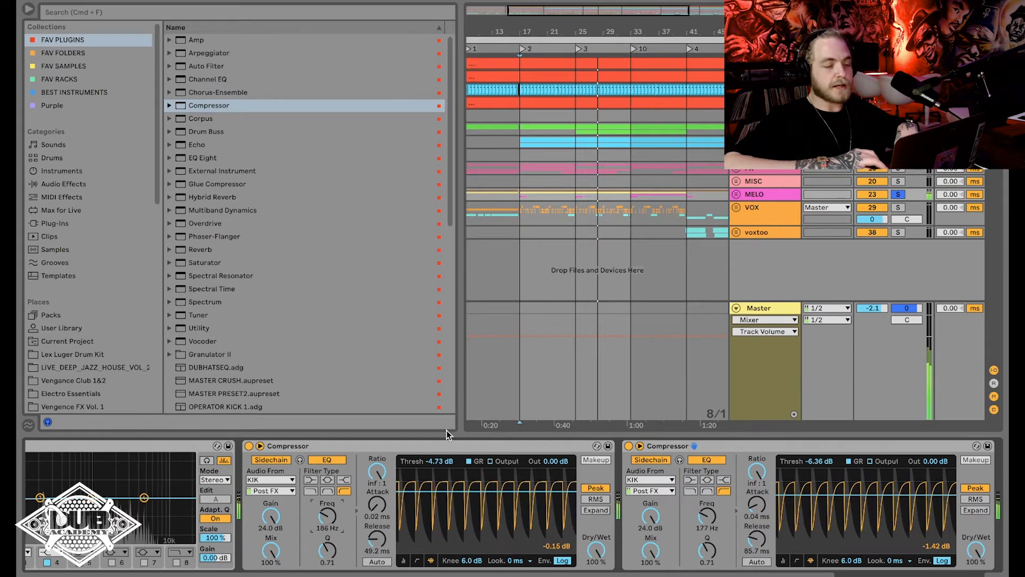
Stop playback and group the two Compressors on the MELO track into an audio effect rack.
{"action": "key", "text": "space"}
{"action": "left_click", "coordinate": [449, 446]}
{"action": "left_click", "coordinate": [670, 446], "text": "shift"}
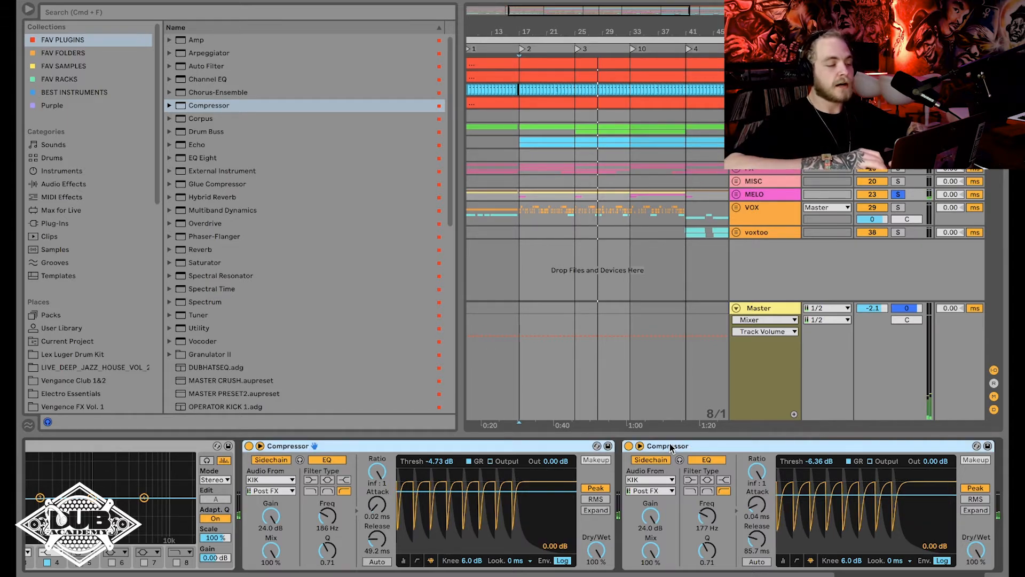
{"action": "key", "text": "super+g"}
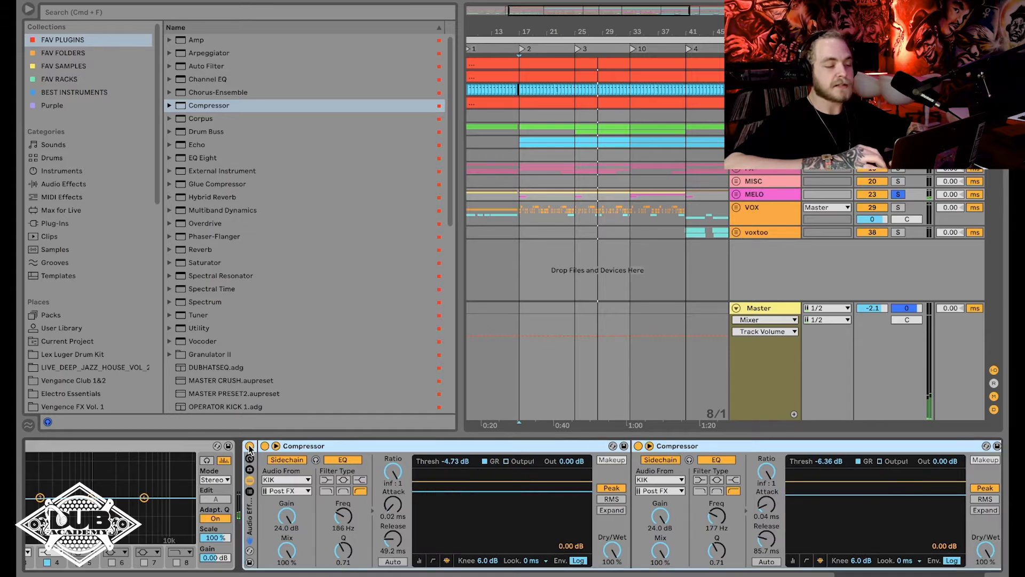
Unsolo the MELO track and compare the loop with the Compressor rack bypassed and active.
{"action": "left_click", "coordinate": [249, 446]}
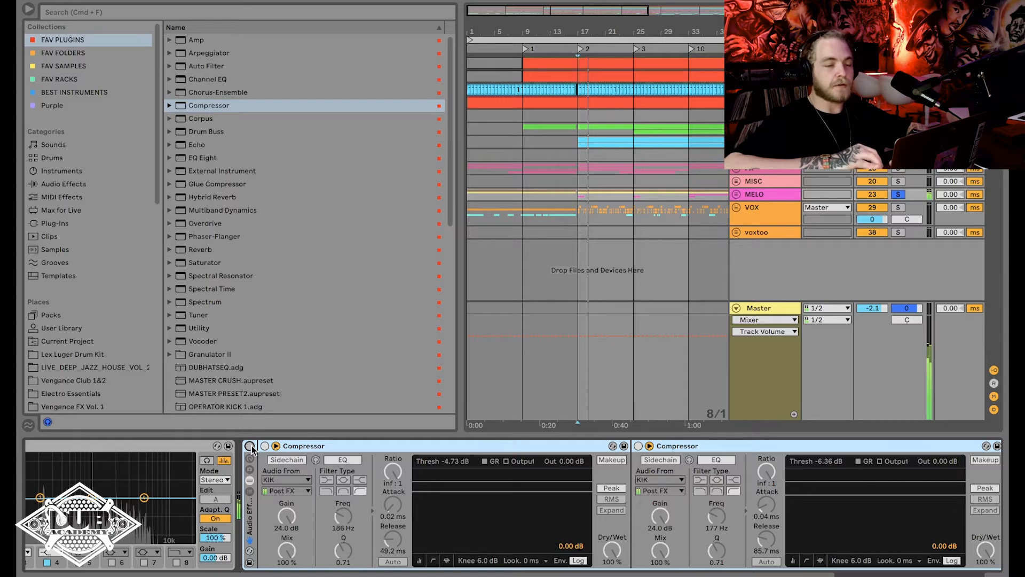
{"action": "left_click", "coordinate": [899, 195]}
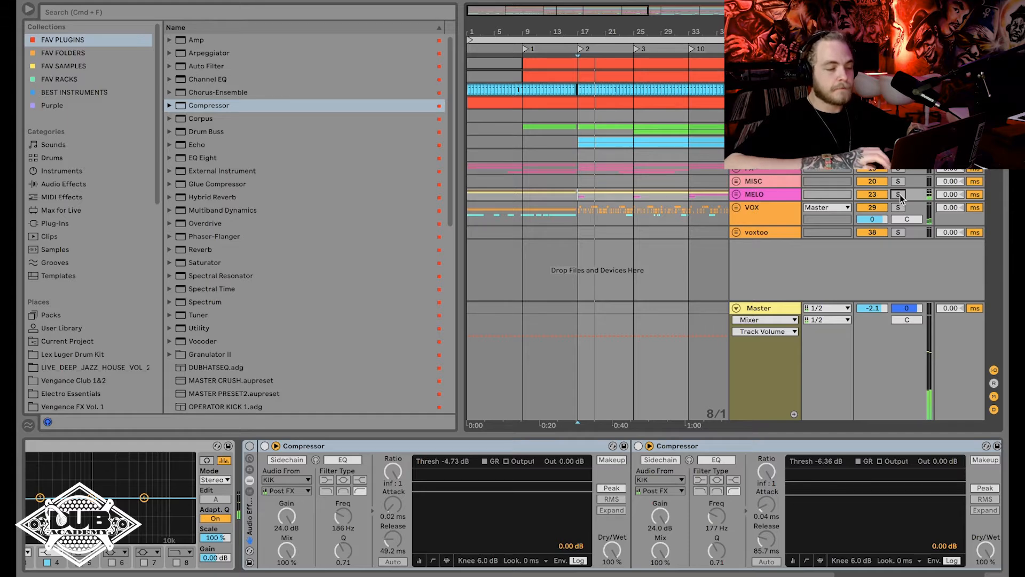
{"action": "left_click", "coordinate": [250, 446]}
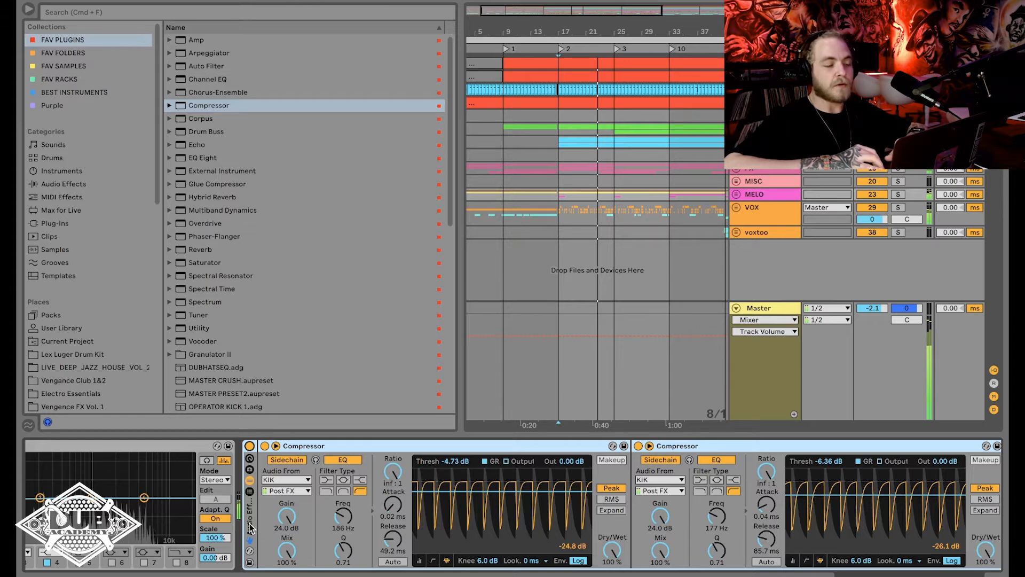
Set the first Compressor's release to 73.9 ms and threshold to -11.6 dB, and the second Compressor's threshold to -10.9 dB.
{"action": "key", "text": "space"}
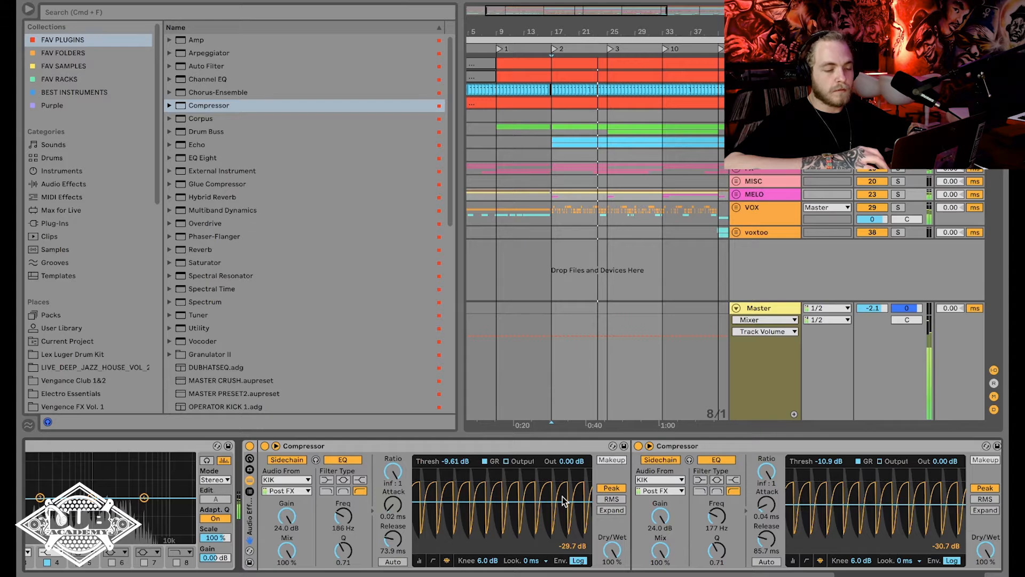
{"action": "left_click_drag", "start_coordinate": [562, 502], "coordinate": [555, 505]}
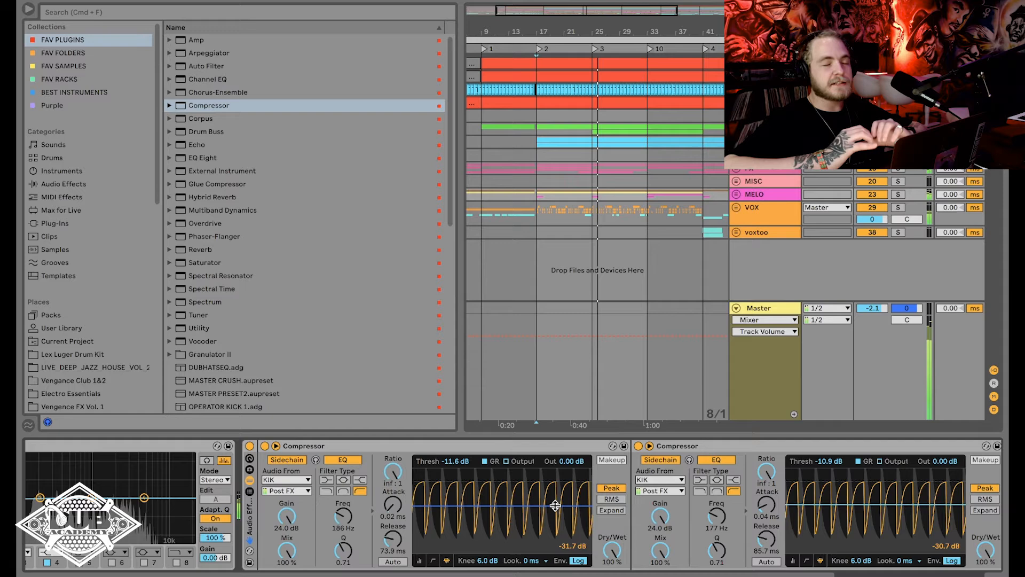
{"action": "left_click", "coordinate": [249, 446]}
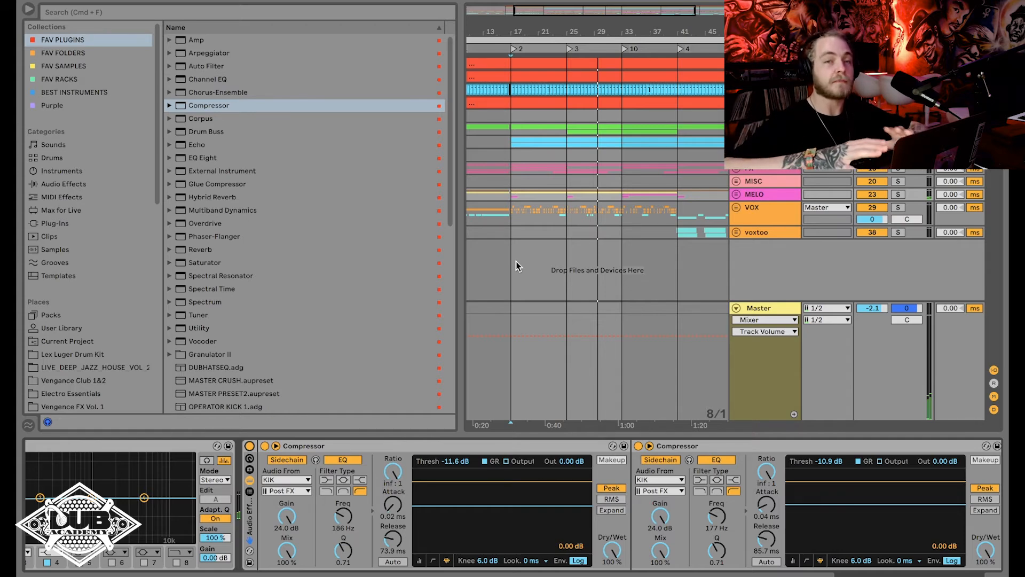
Bypass the Compressor rack on the MELO track and add LFOTool after it.
{"action": "left_click", "coordinate": [511, 234]}
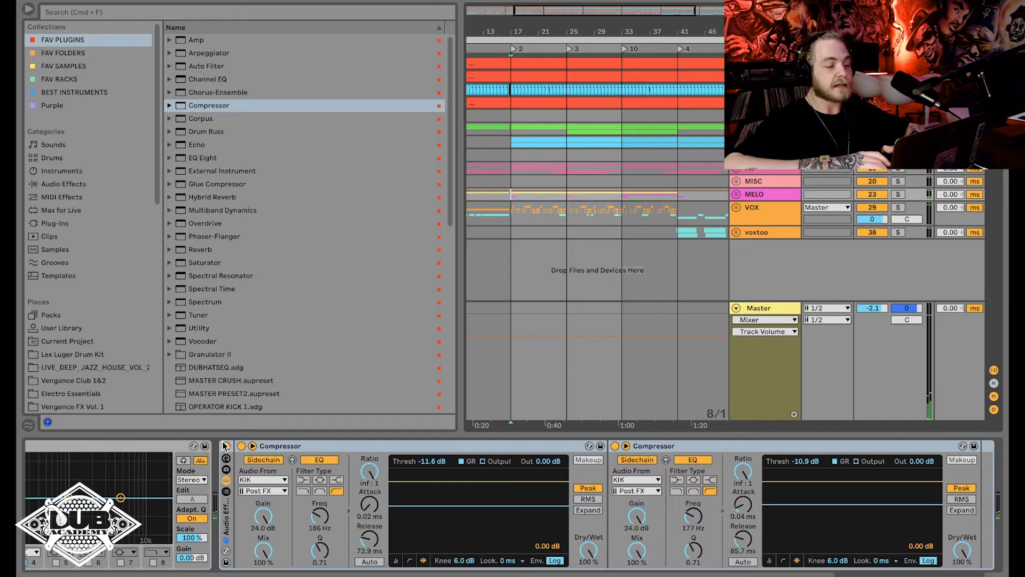
{"action": "left_click", "coordinate": [225, 445]}
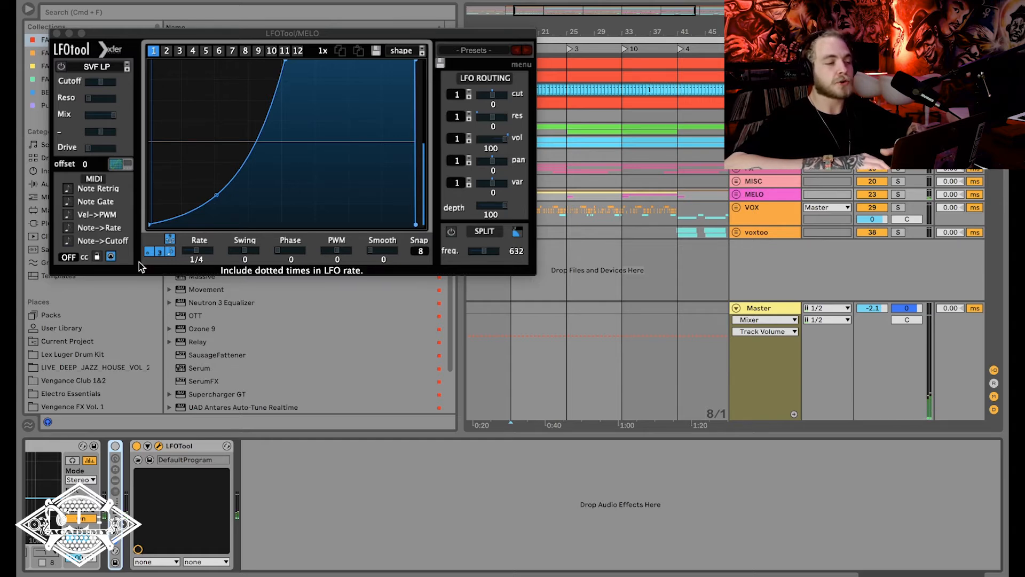
Reshape LFOTool's volume curve to stay low at first and rise steeply to full level about halfway through the cycle, checking it during playback.
{"action": "left_click_drag", "start_coordinate": [284, 60], "coordinate": [314, 56]}
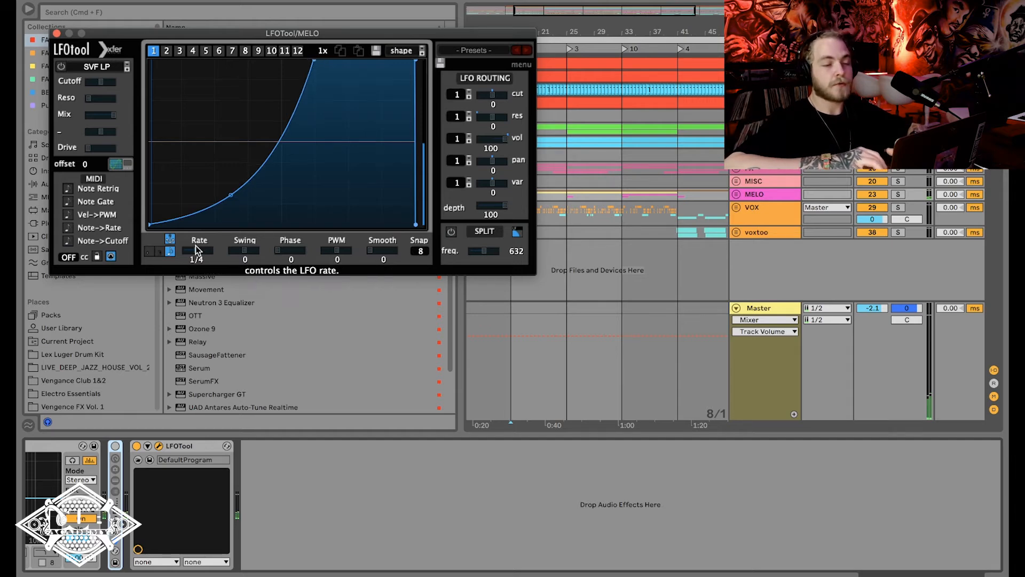
{"action": "key", "text": "space"}
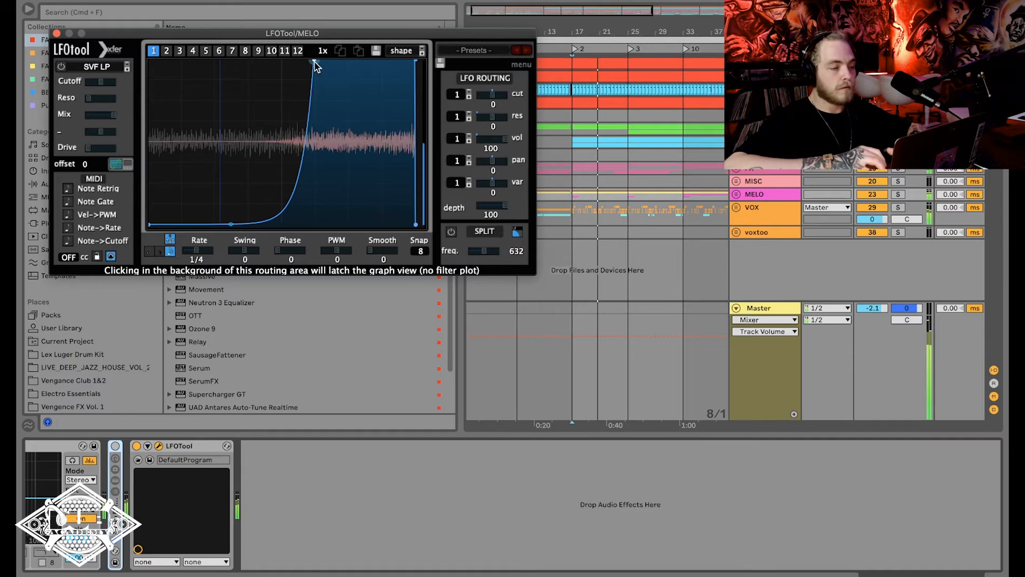
{"action": "left_click_drag", "start_coordinate": [314, 62], "coordinate": [287, 61]}
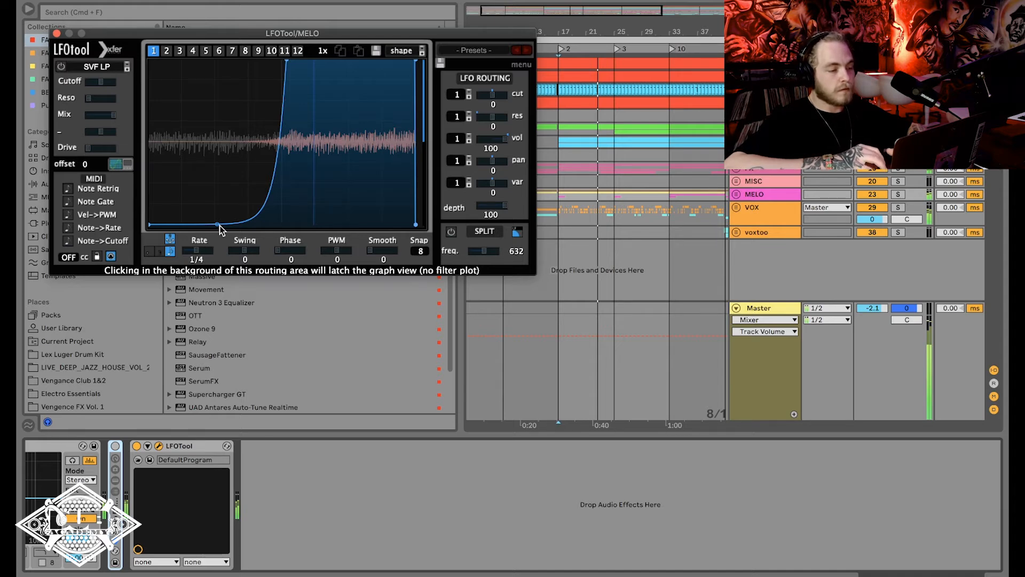
{"action": "left_click_drag", "start_coordinate": [220, 225], "coordinate": [215, 220]}
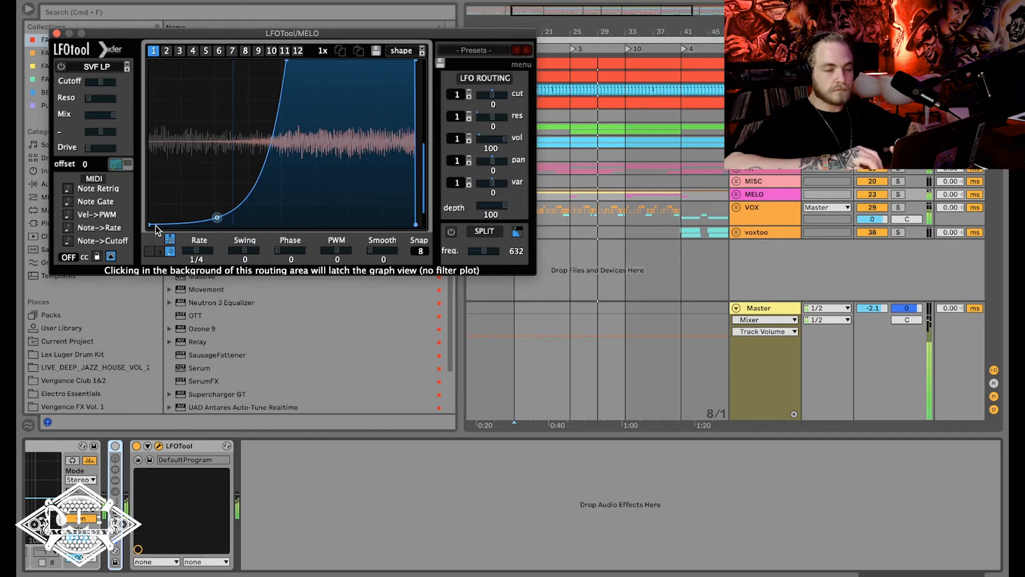
{"action": "left_click", "coordinate": [57, 34]}
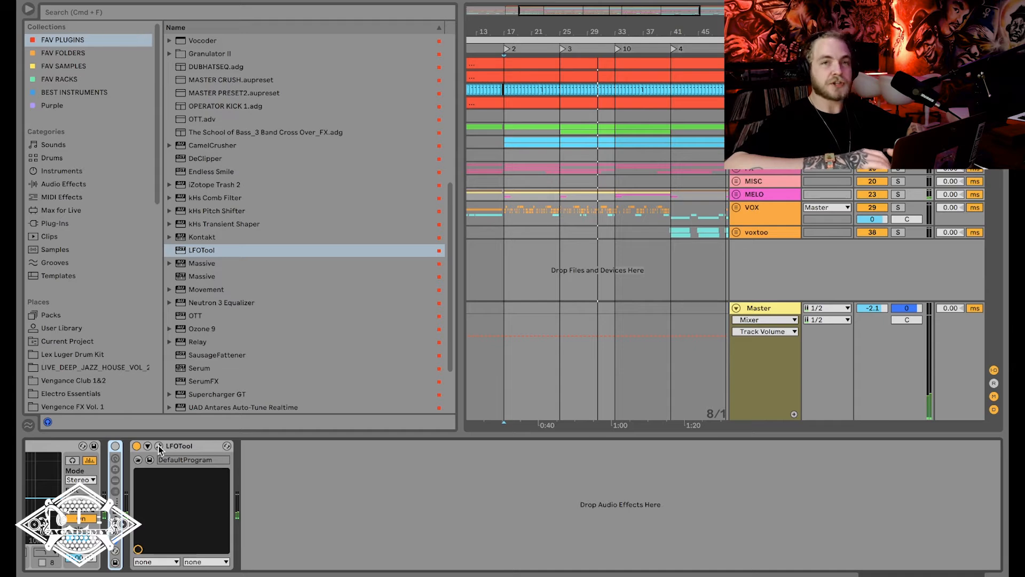
Solo the MELO track and set LFOTool's Smooth to 10 while playing the loop.
{"action": "left_click", "coordinate": [159, 446]}
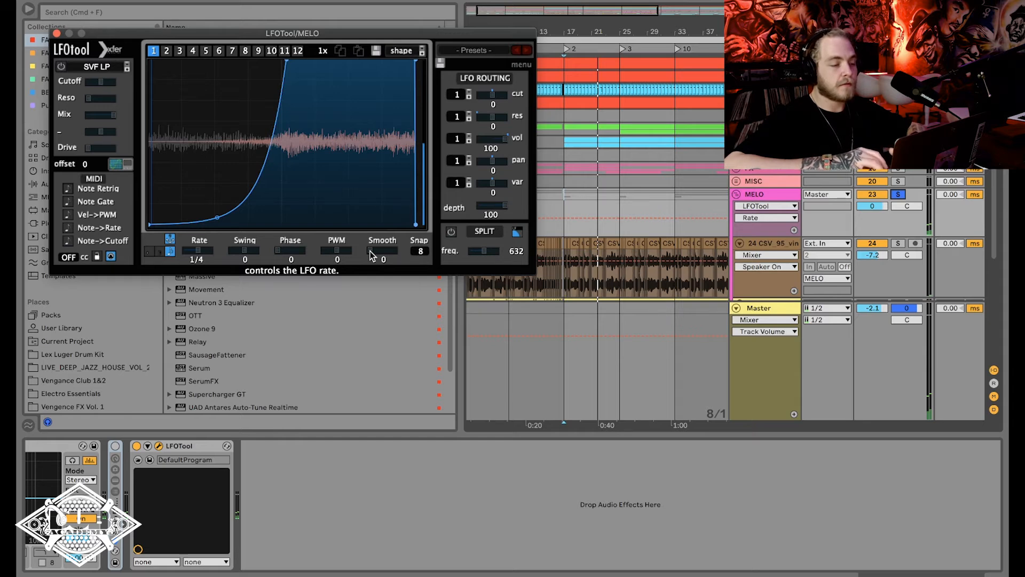
{"action": "left_click_drag", "start_coordinate": [370, 252], "coordinate": [334, 284]}
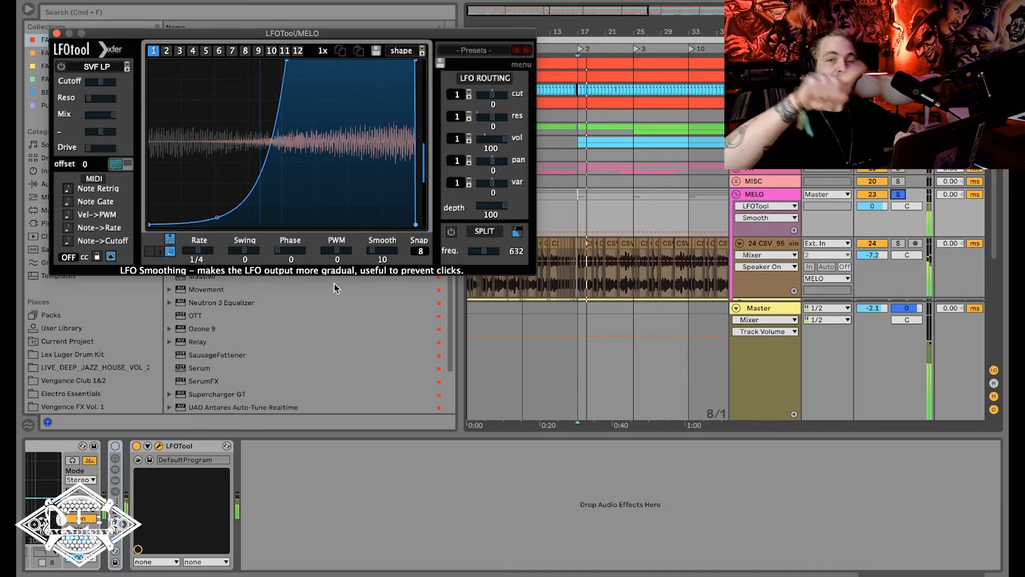
{"action": "key", "text": "space"}
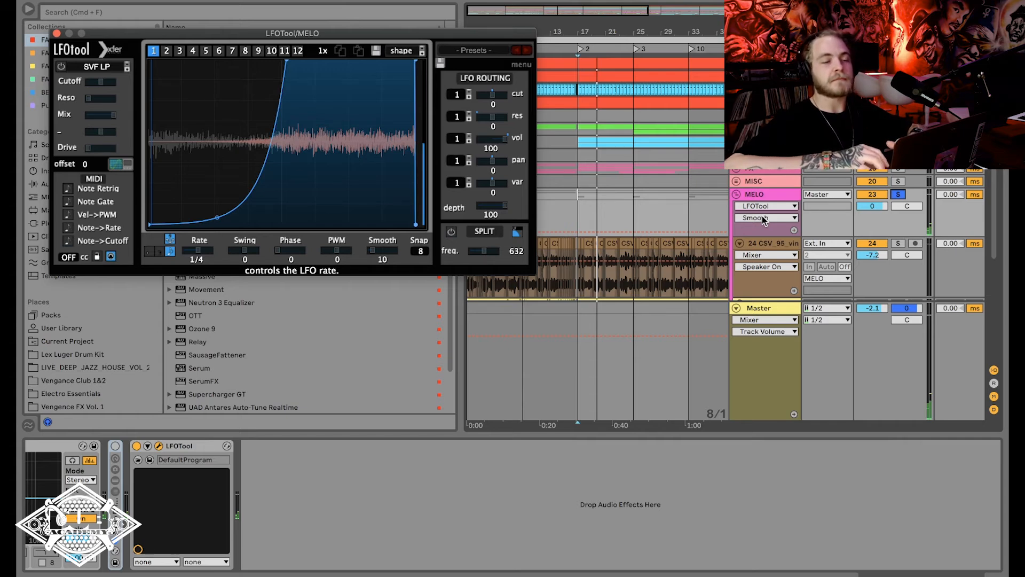
Enable Note Retrig in LFOTool's MIDI options and close the plug-in window.
{"action": "scroll", "coordinate": [765, 219], "scroll_direction": "up", "scroll_amount": 3}
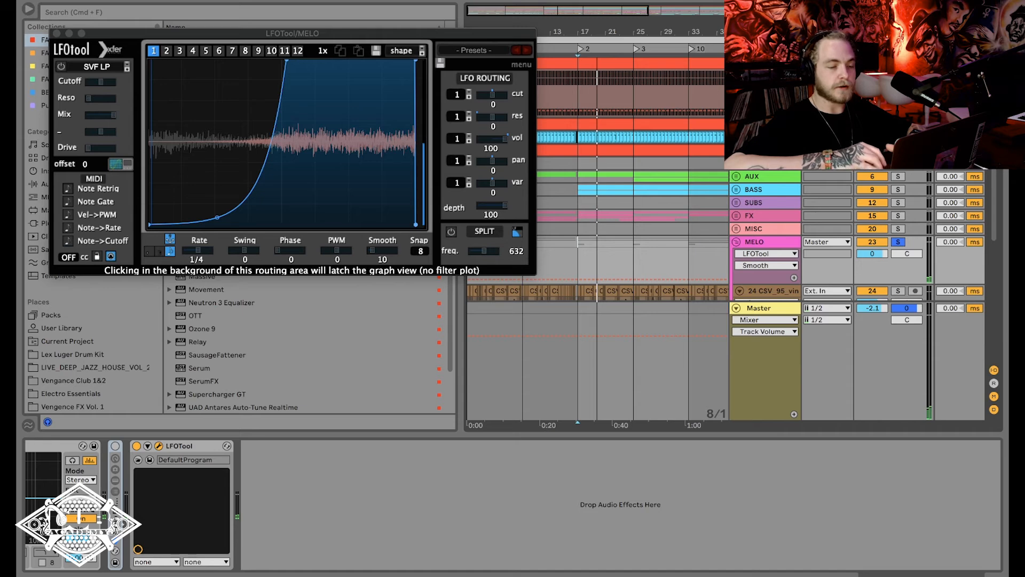
{"action": "left_click", "coordinate": [68, 188]}
{"action": "left_click", "coordinate": [147, 445]}
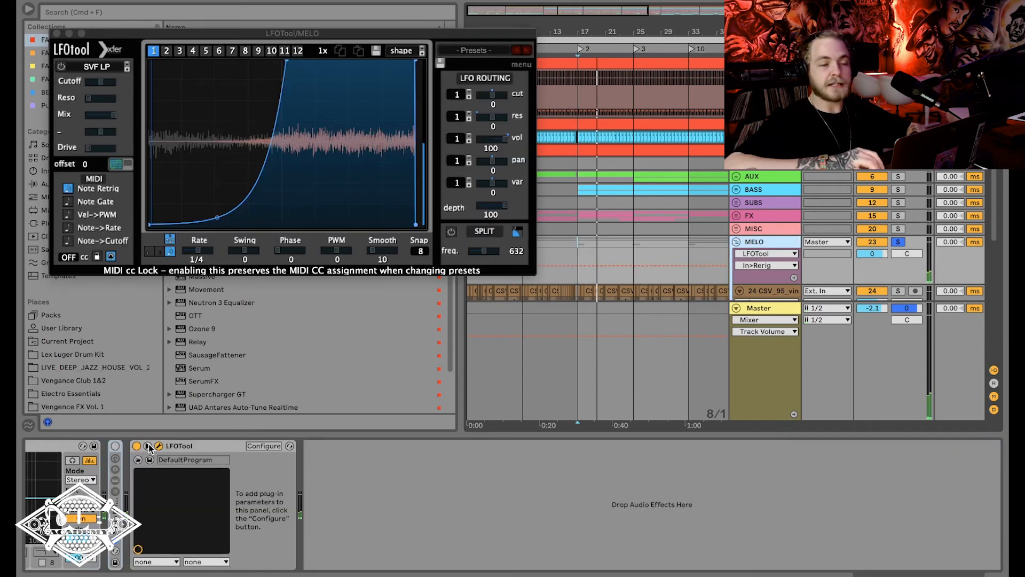
{"action": "left_click", "coordinate": [149, 447]}
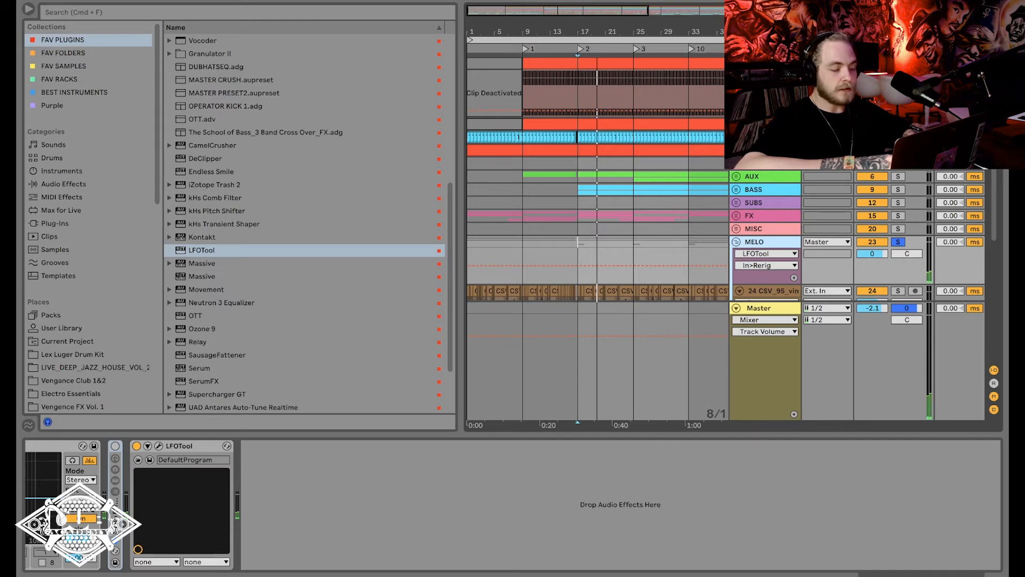
Add a MIDI track below the kick track and create an empty 32-bar clip on it from bar 9 to bar 41.
{"action": "left_click", "coordinate": [764, 76]}
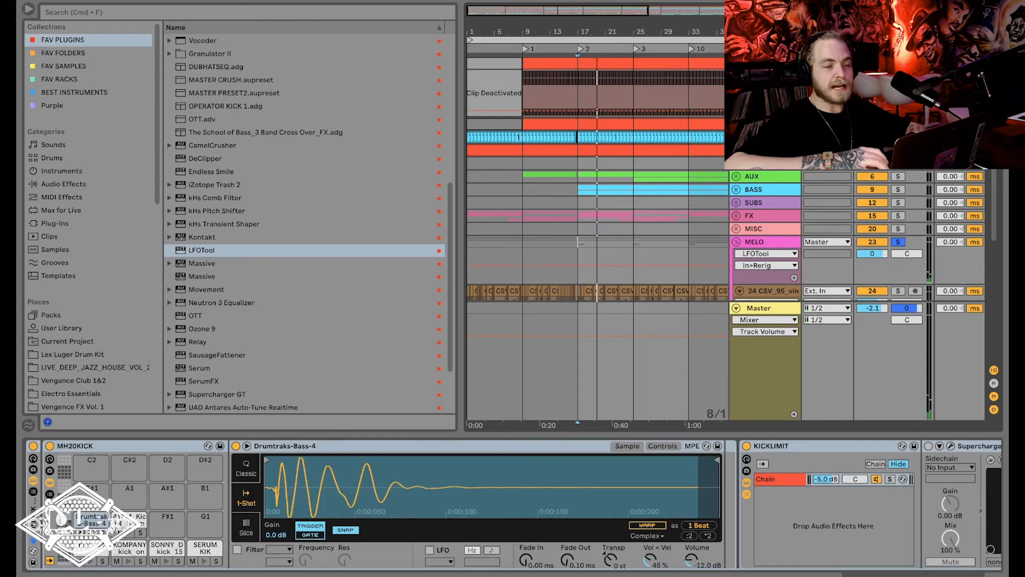
{"action": "left_click", "coordinate": [524, 120]}
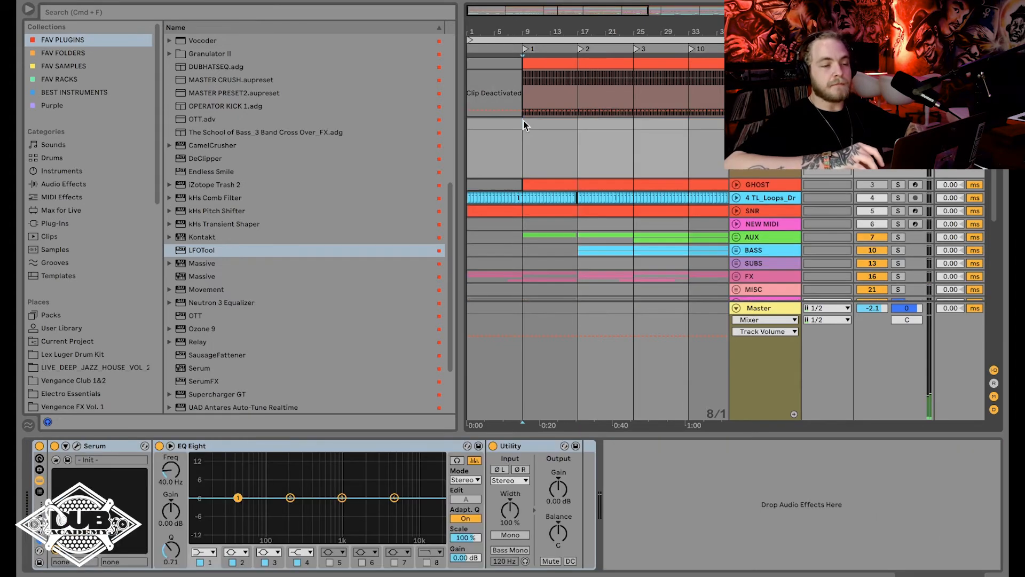
{"action": "left_click_drag", "start_coordinate": [524, 120], "coordinate": [707, 130]}
{"action": "key", "text": "super+shift+m"}
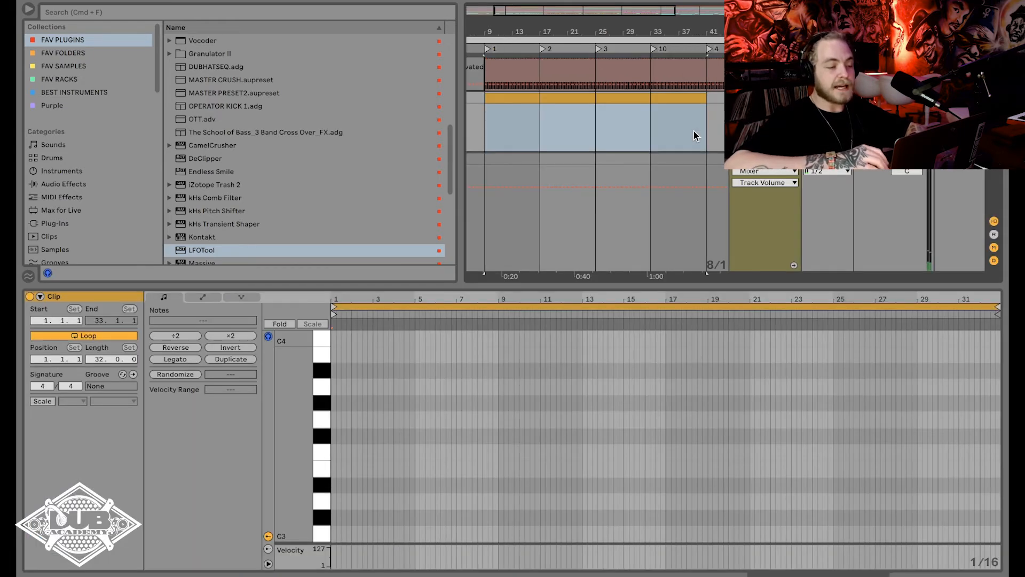
Draw a quarter-length G#3 note at the clip's start and duplicate the pattern along the clip.
{"action": "left_click", "coordinate": [344, 392]}
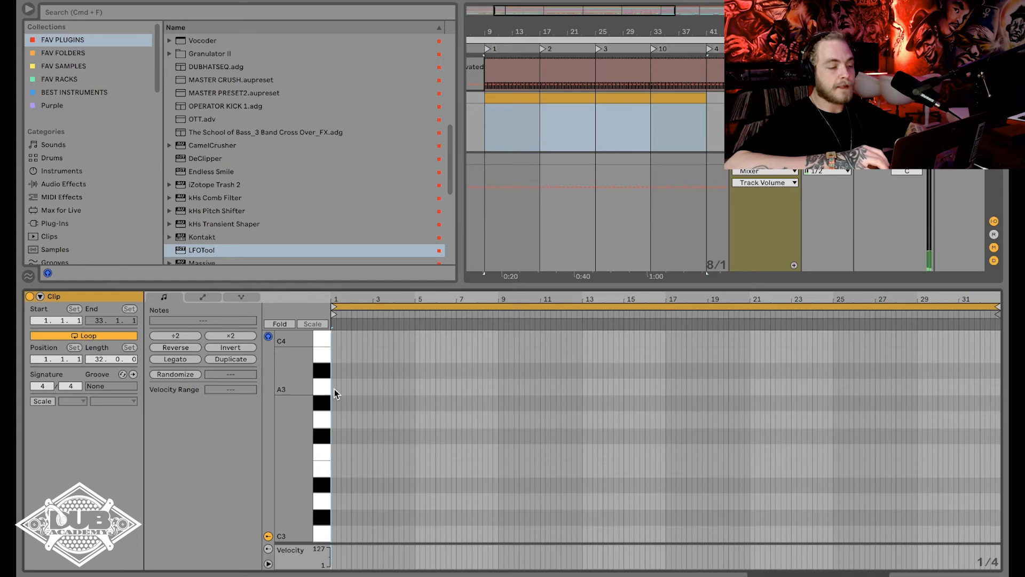
{"action": "double_click", "coordinate": [333, 403]}
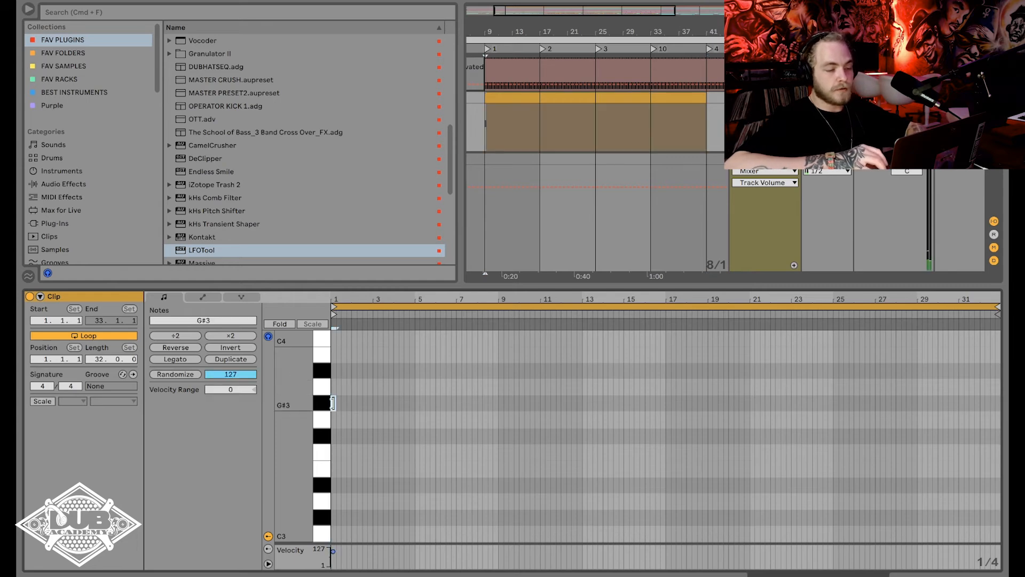
{"action": "key", "text": "super+d"}
{"action": "key", "text": "super+d"}
{"action": "key", "text": "super+d"}
{"action": "key", "text": "super+d"}
{"action": "key", "text": "super+d"}
{"action": "key", "text": "super+d"}
{"action": "key", "text": "super+d"}
{"action": "left_click_drag", "start_coordinate": [386, 422], "coordinate": [298, 397]}
{"action": "key", "text": "super+d"}
{"action": "key", "text": "super+d"}
{"action": "key", "text": "super+d"}
{"action": "key", "text": "super+d"}
{"action": "key", "text": "super+d"}
{"action": "key", "text": "super+d"}
{"action": "key", "text": "super+d"}
{"action": "key", "text": "super+d"}
{"action": "key", "text": "super+d"}
{"action": "key", "text": "super+d"}
{"action": "key", "text": "super+d"}
{"action": "key", "text": "super+d"}
{"action": "key", "text": "super+d"}
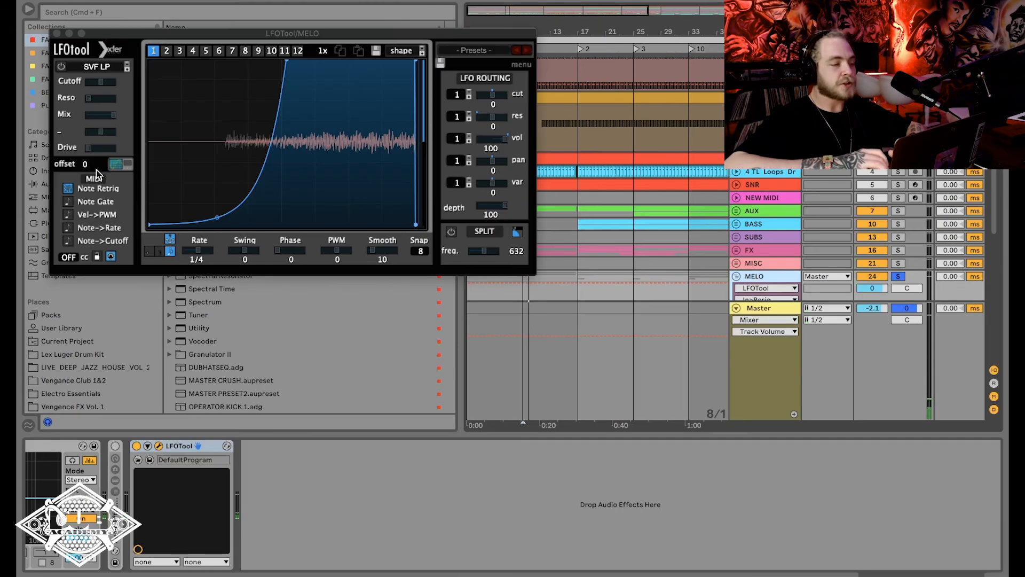
Toggle LFOTool's Note Retrig option and load External Instrument on the new MIDI track.
{"action": "left_click", "coordinate": [68, 190]}
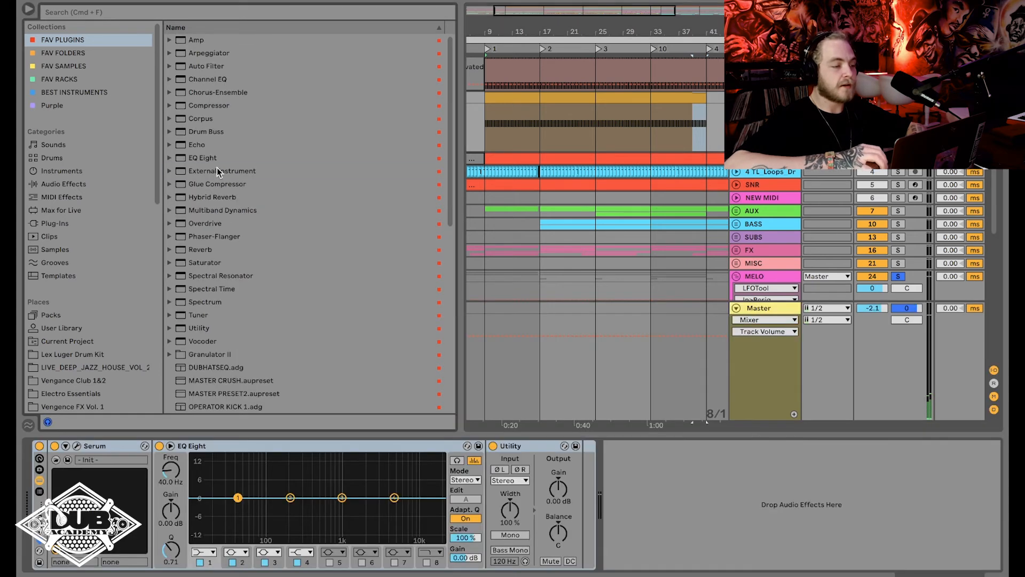
{"action": "left_click", "coordinate": [215, 171]}
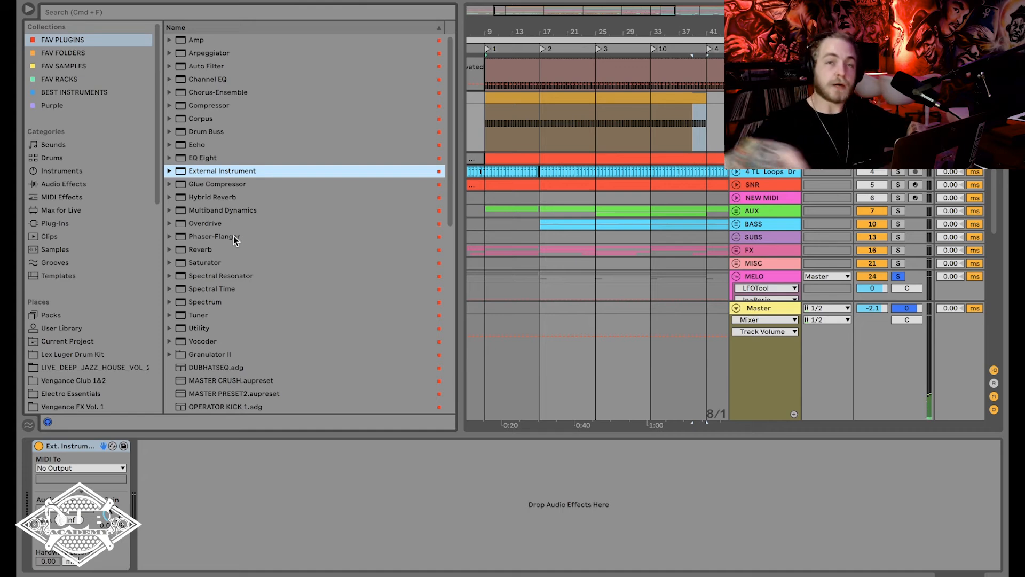
Route the External Instrument's MIDI output to LFOTool on the MELO track and select MELO.
{"action": "left_click", "coordinate": [75, 468]}
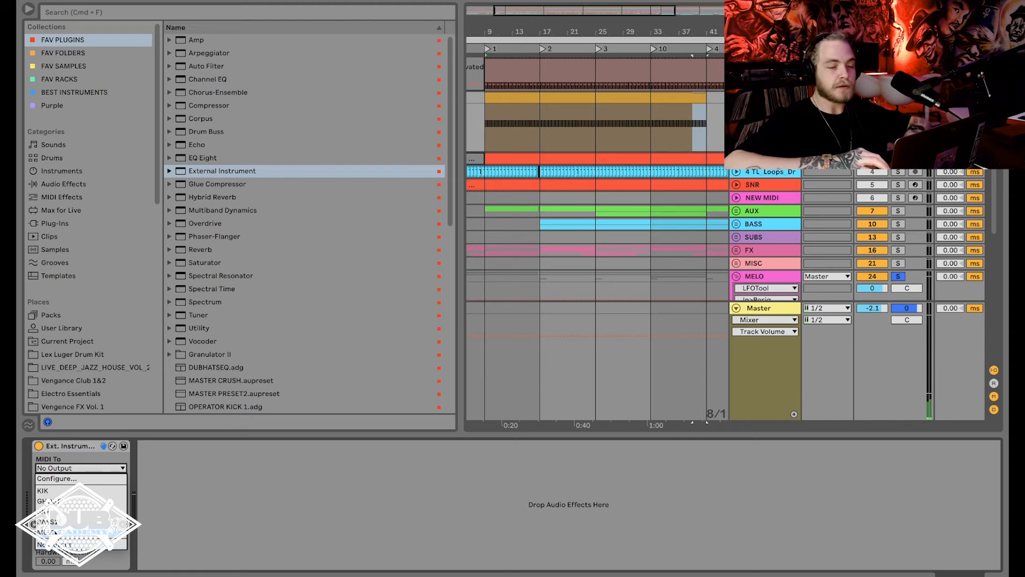
{"action": "left_click", "coordinate": [767, 282]}
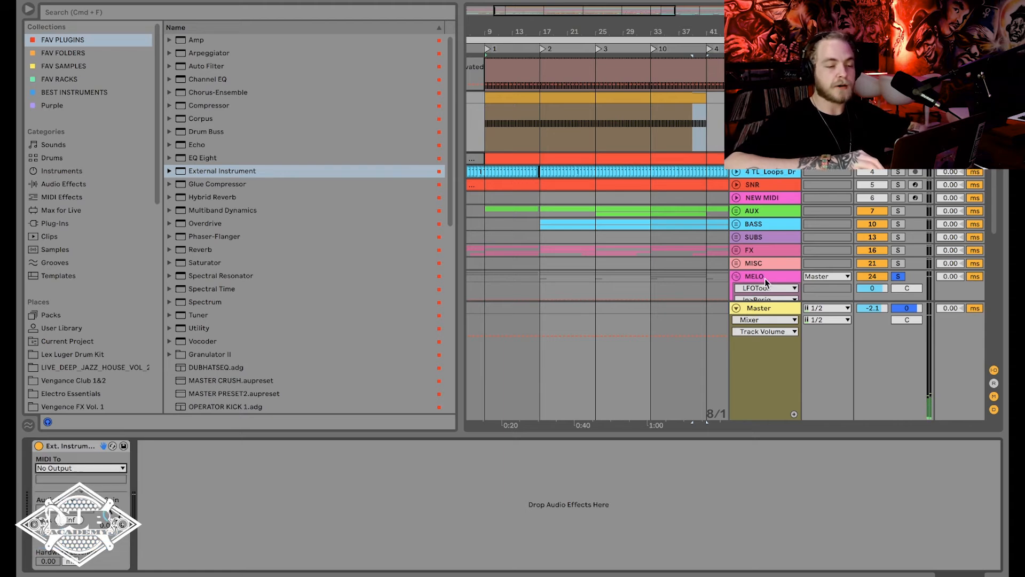
{"action": "left_click", "coordinate": [766, 281]}
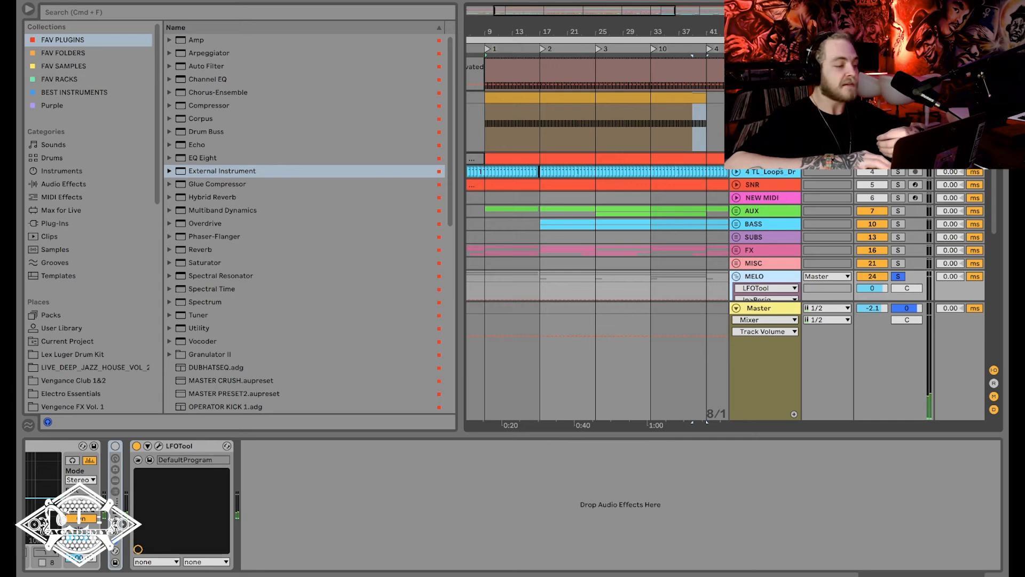
{"action": "left_click", "coordinate": [764, 97]}
{"action": "left_click", "coordinate": [98, 468]}
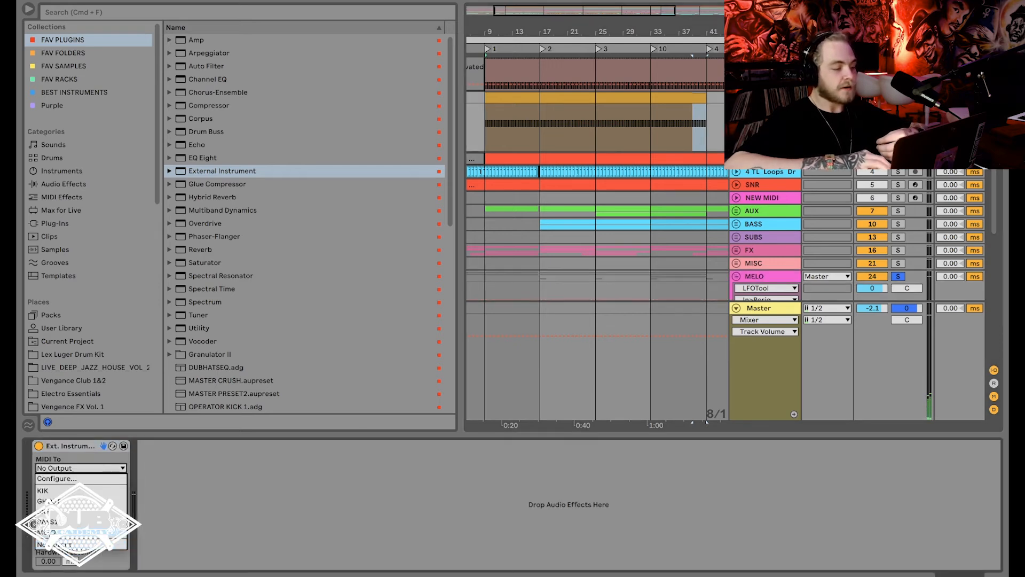
{"action": "left_click", "coordinate": [48, 531]}
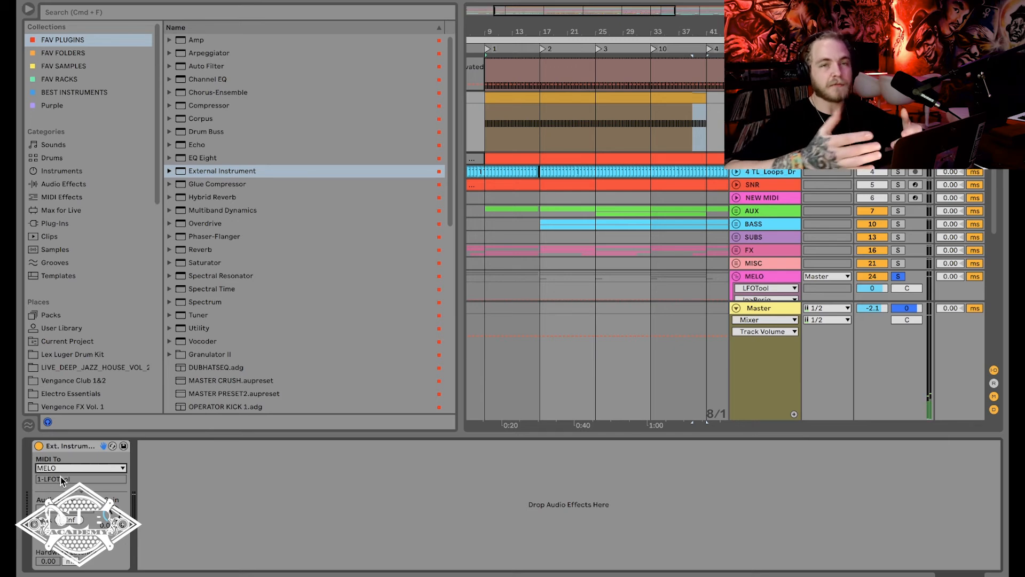
{"action": "left_click", "coordinate": [767, 276]}
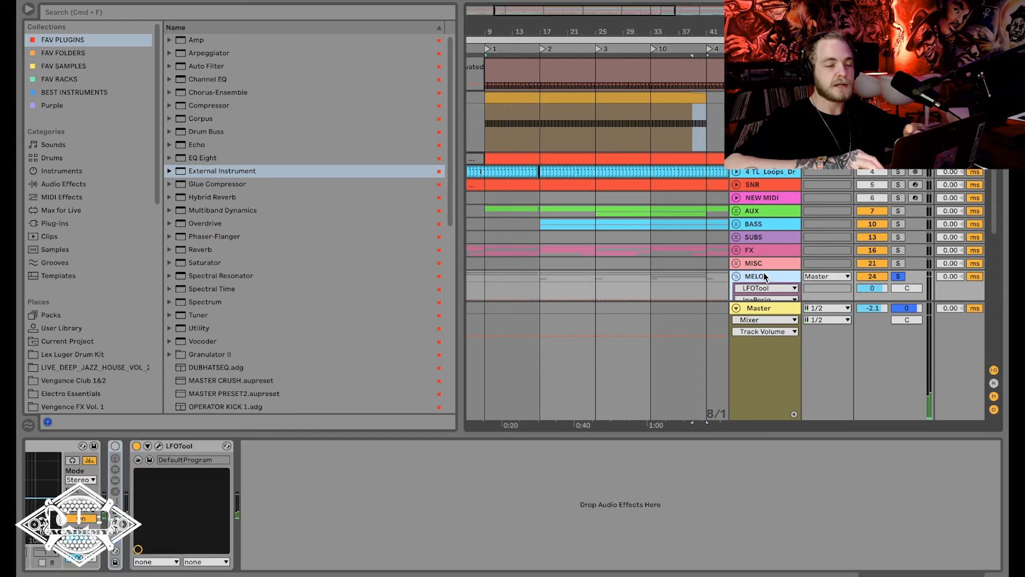
In the trigger clip, delete the G#3 notes between the first note and late bar 3, and play it back.
{"action": "double_click", "coordinate": [554, 103]}
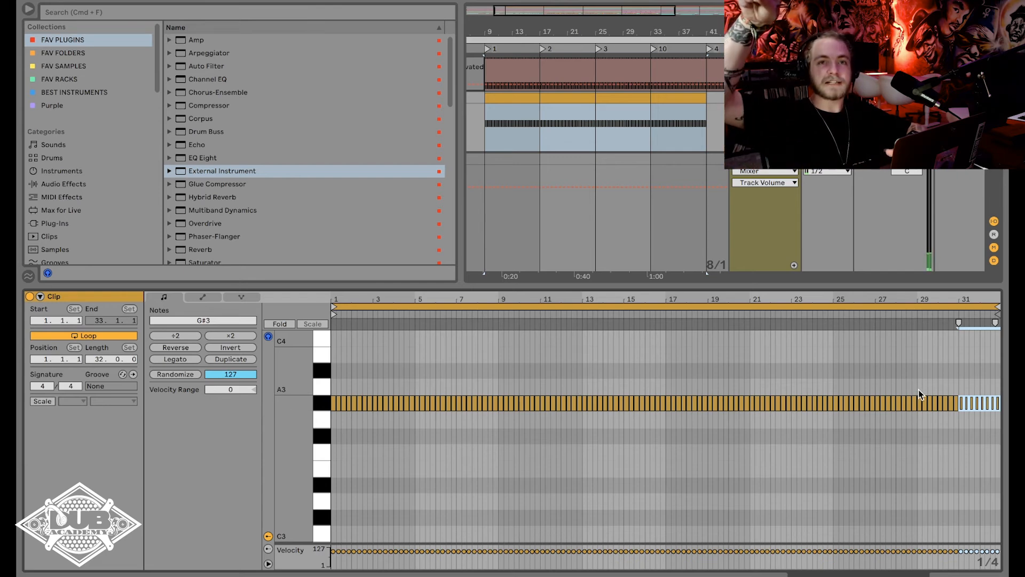
{"action": "key", "text": "space"}
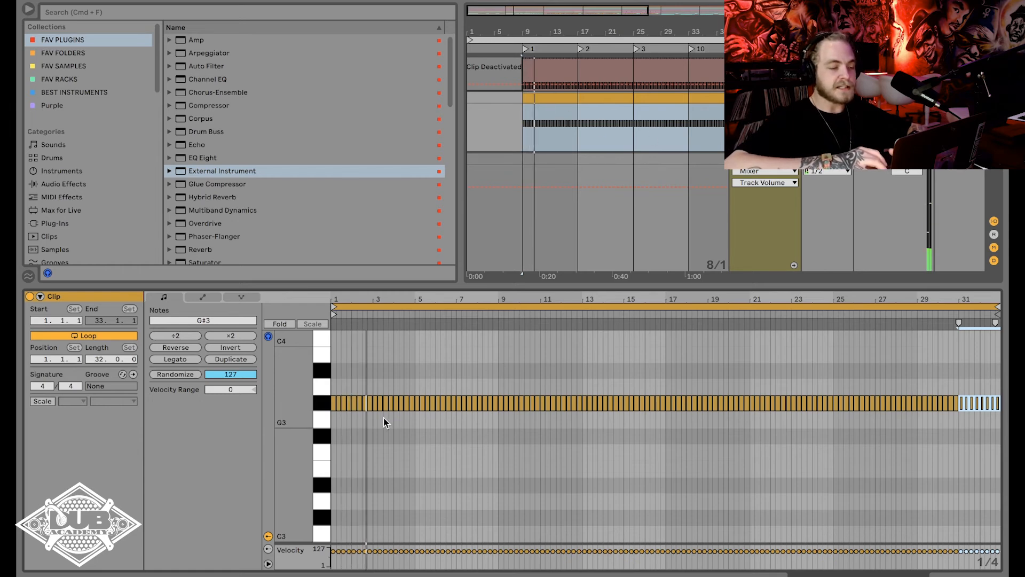
{"action": "left_click_drag", "start_coordinate": [384, 418], "coordinate": [255, 400]}
{"action": "key", "text": "Delete"}
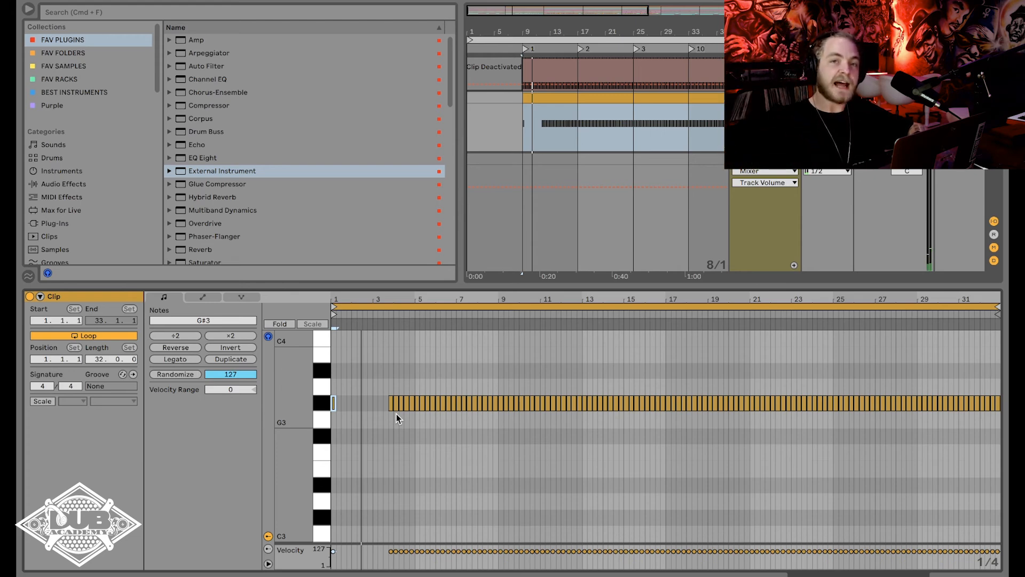
{"action": "key", "text": "space"}
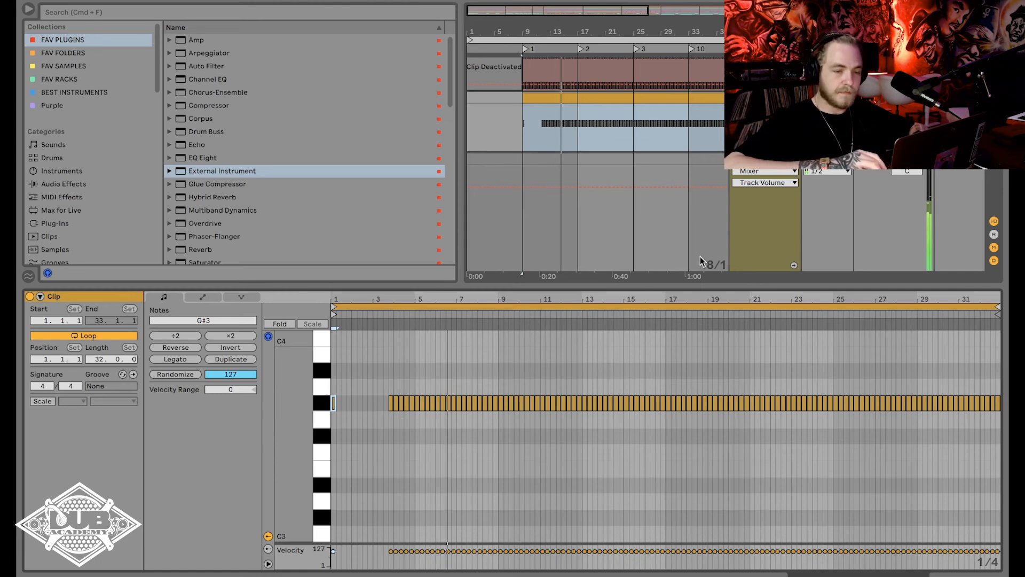
Select the MELO track, show its devices and inspect LFOTool's curve and Note Retrig setting, closing the plug-in window.
{"action": "key", "text": "shift+Tab"}
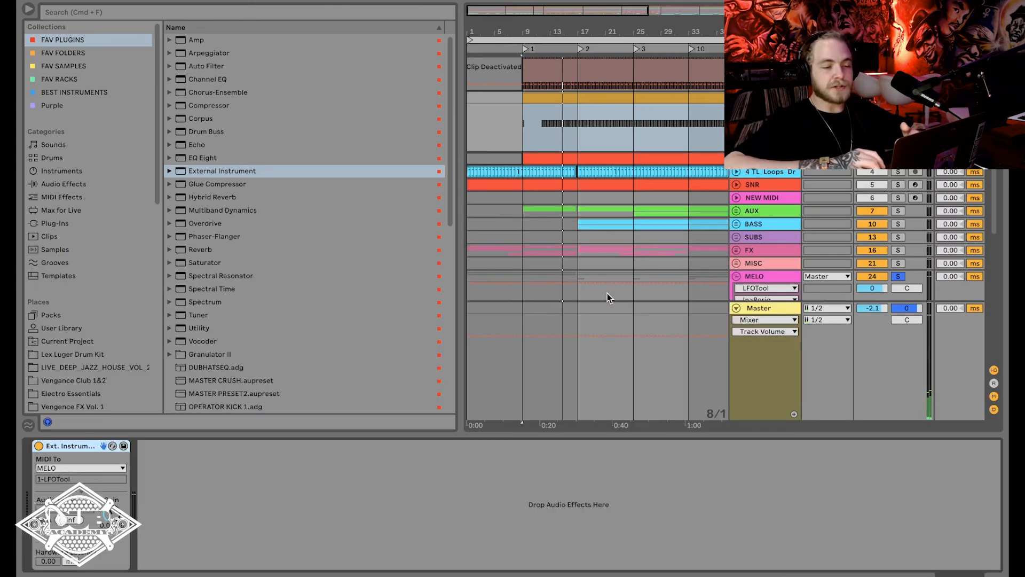
{"action": "scroll", "coordinate": [804, 241], "scroll_direction": "down", "scroll_amount": 5}
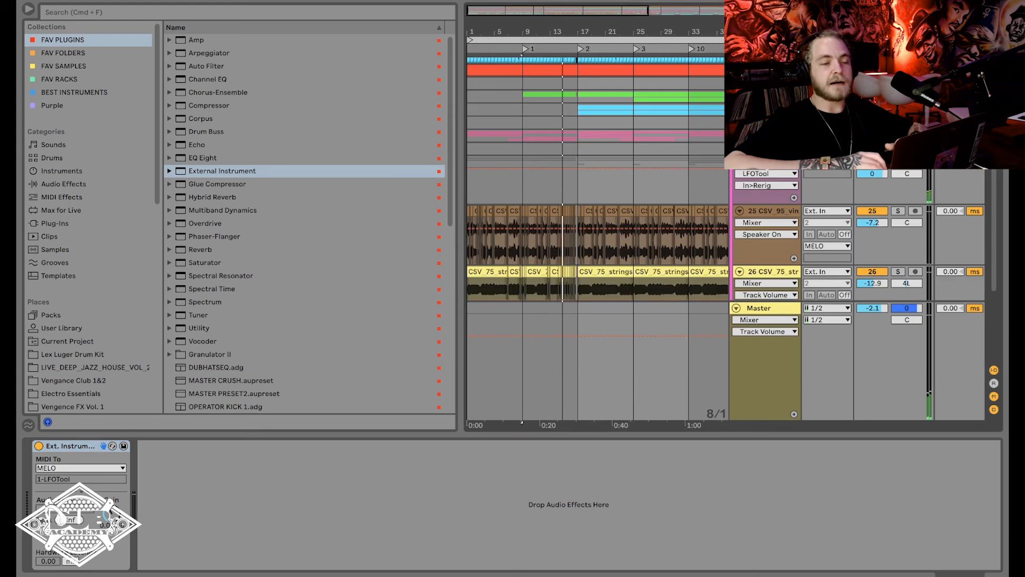
{"action": "left_click", "coordinate": [764, 162]}
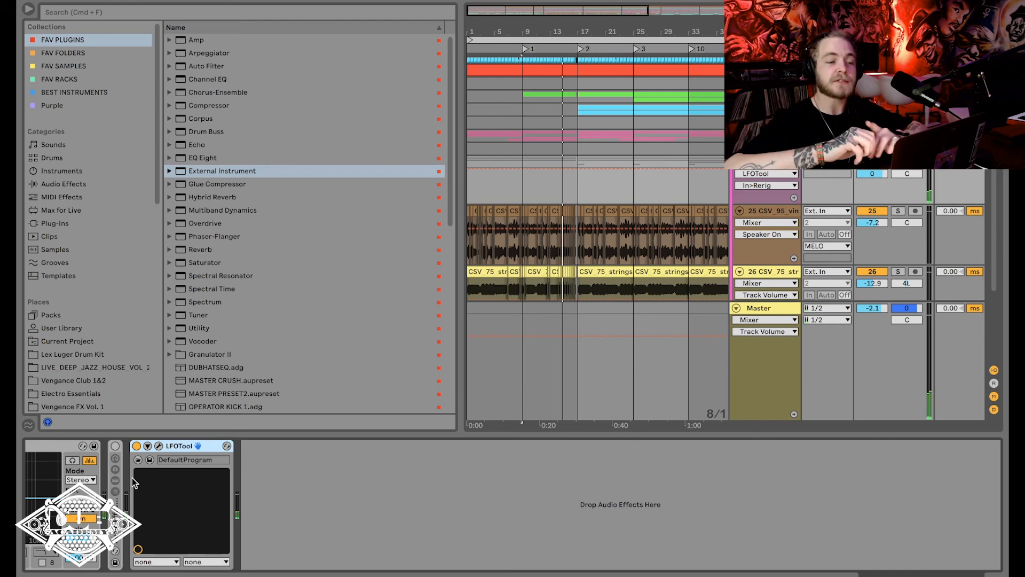
{"action": "left_click", "coordinate": [159, 445]}
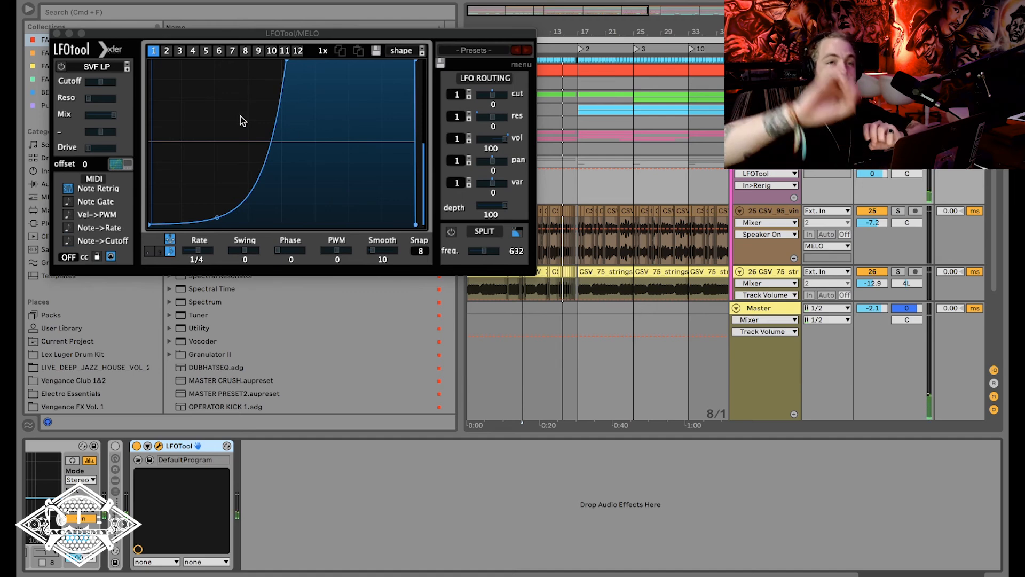
{"action": "left_click", "coordinate": [57, 34]}
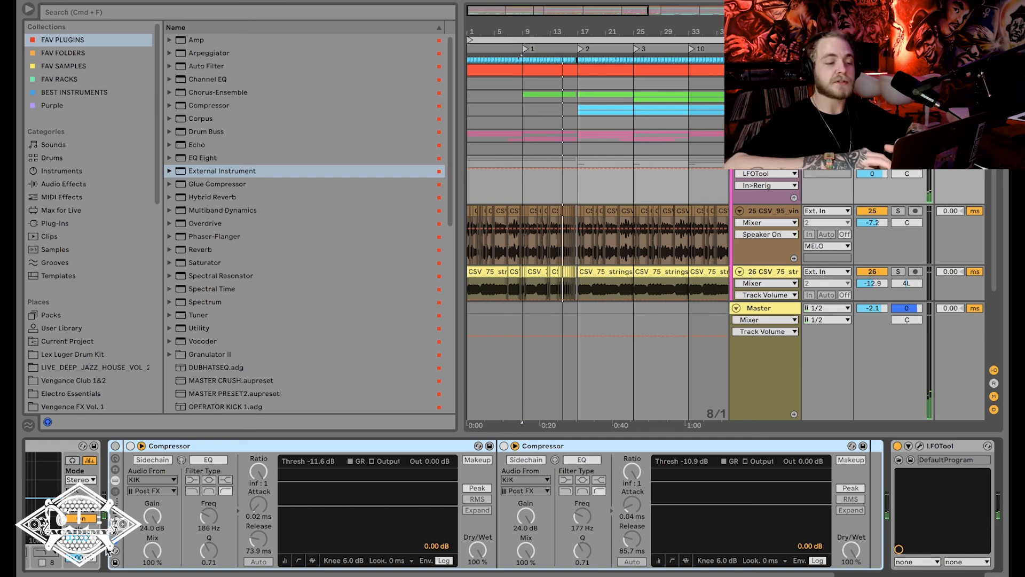
Enable the Compressor rack on MELO, bypass LFOTool, and play the arrangement from bar 17 to hear the compressor ducking.
{"action": "left_click", "coordinate": [942, 446]}
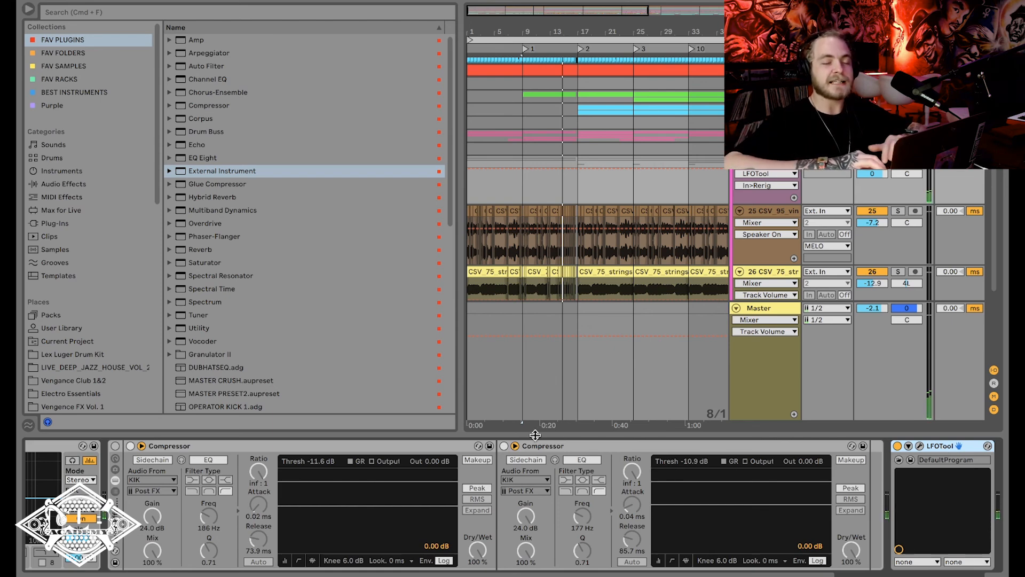
{"action": "left_click", "coordinate": [114, 448]}
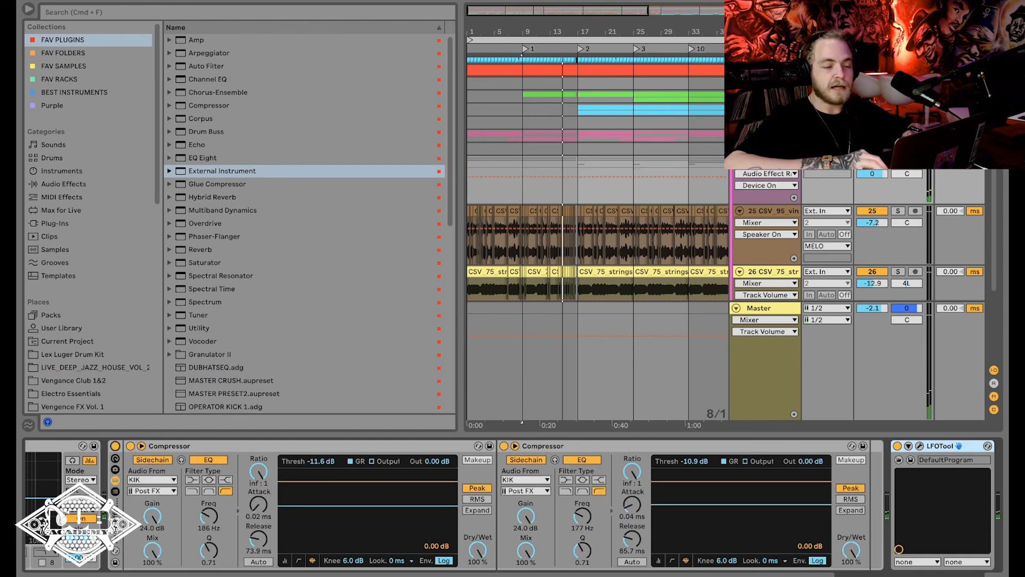
{"action": "left_click", "coordinate": [897, 446]}
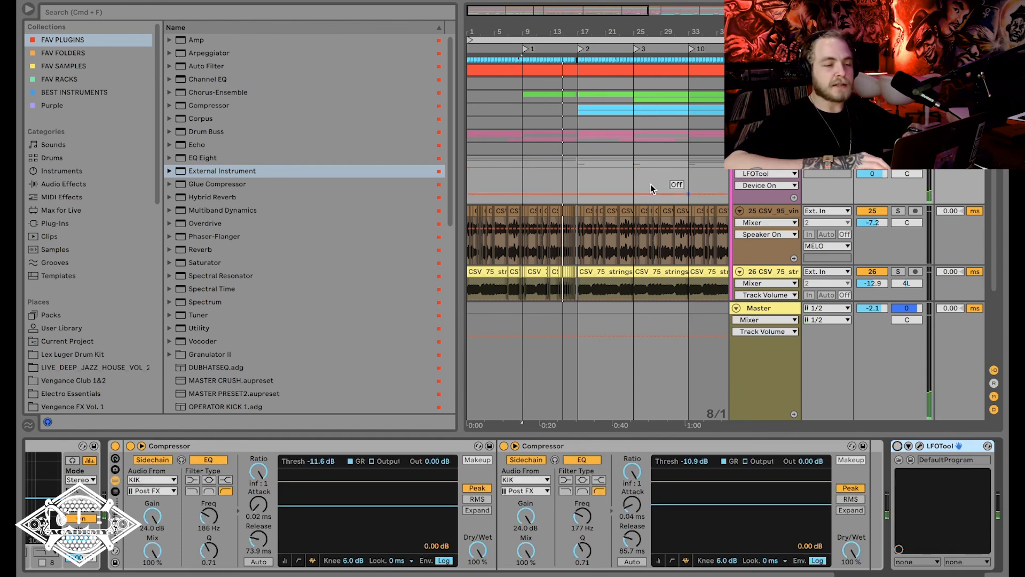
{"action": "scroll", "coordinate": [584, 156], "scroll_direction": "right", "scroll_amount": 3}
{"action": "scroll", "coordinate": [584, 156], "scroll_direction": "up", "scroll_amount": 1}
{"action": "scroll", "coordinate": [584, 156], "scroll_direction": "right", "scroll_amount": 1}
{"action": "left_click", "coordinate": [524, 181]}
{"action": "key", "text": "space"}
{"action": "key", "text": "space"}
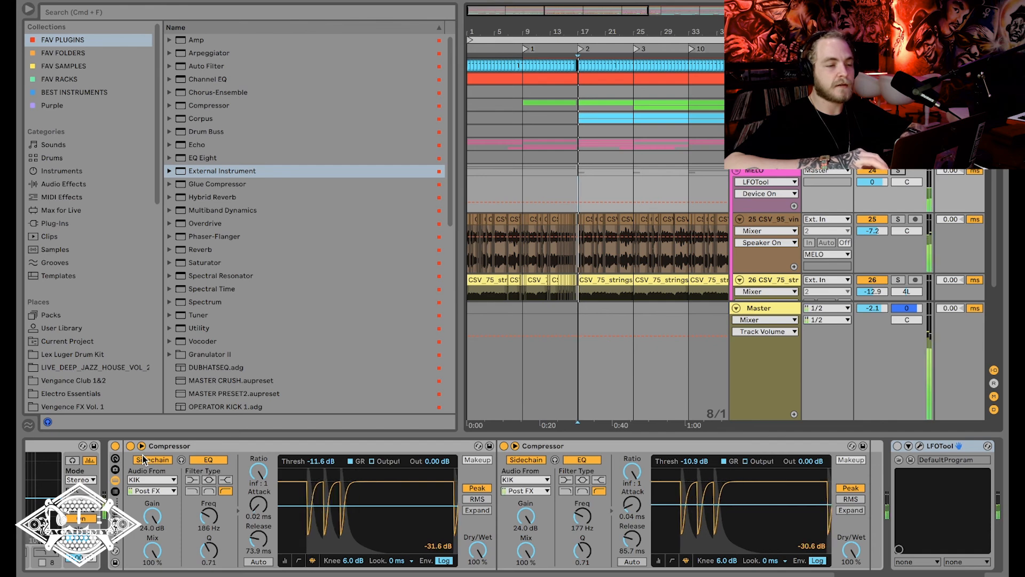
Bypass the Compressor rack, re-enable LFOTool on MELO, and play from bar 17 to hear the LFOTool ducking.
{"action": "left_click", "coordinate": [115, 445]}
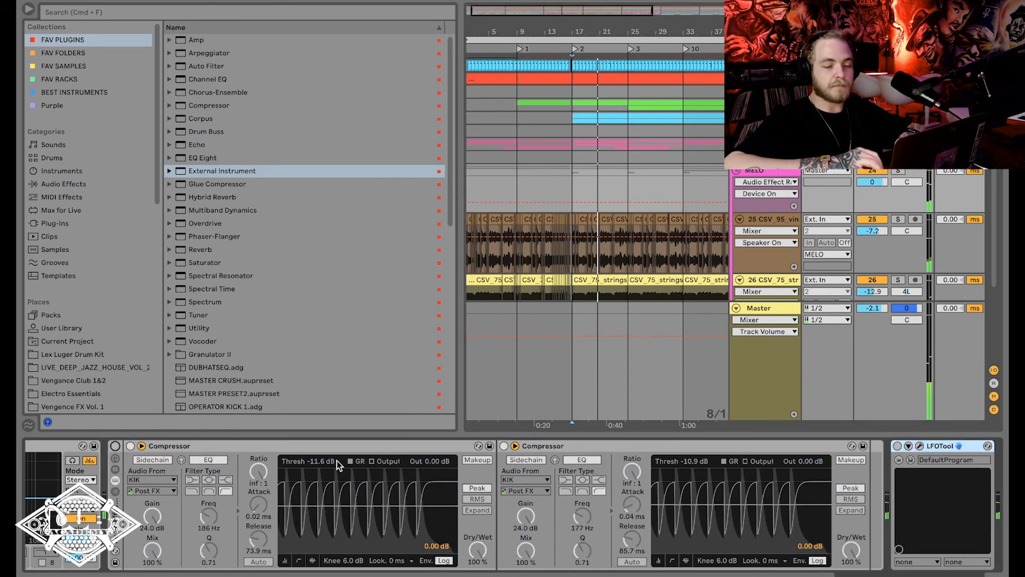
{"action": "left_click", "coordinate": [897, 445]}
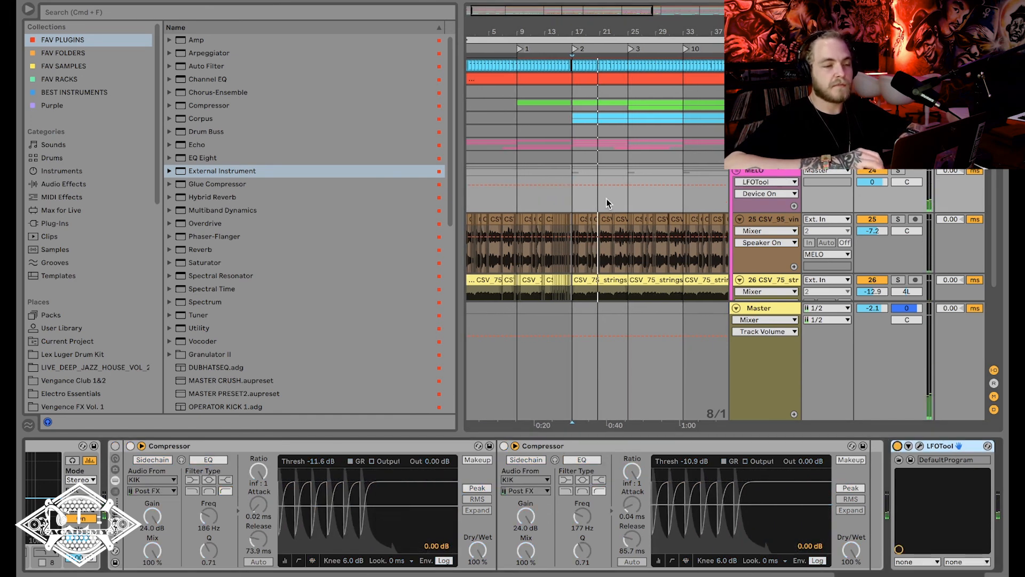
{"action": "scroll", "coordinate": [604, 111], "scroll_direction": "up", "scroll_amount": 3}
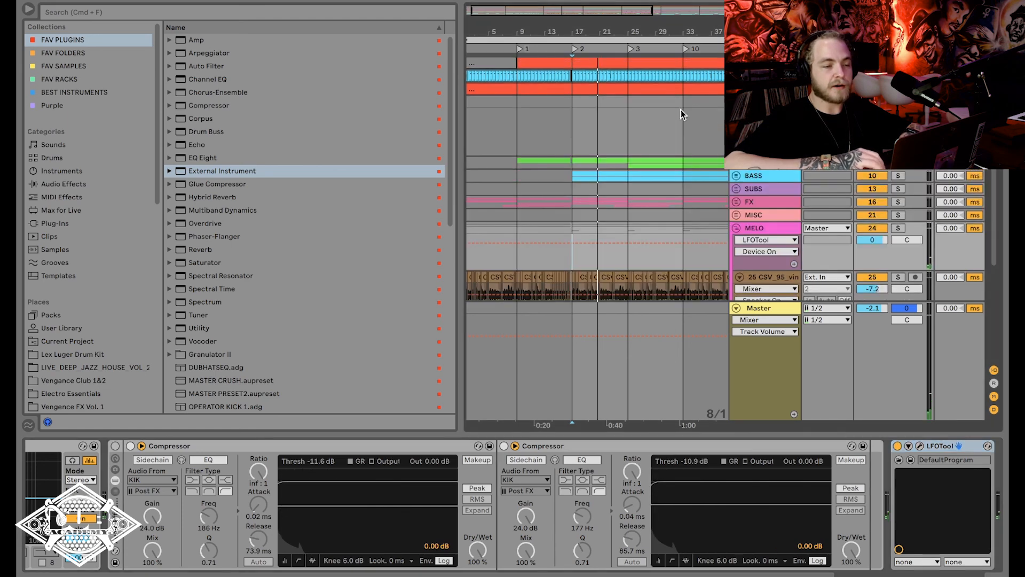
{"action": "scroll", "coordinate": [604, 111], "scroll_direction": "right", "scroll_amount": 5}
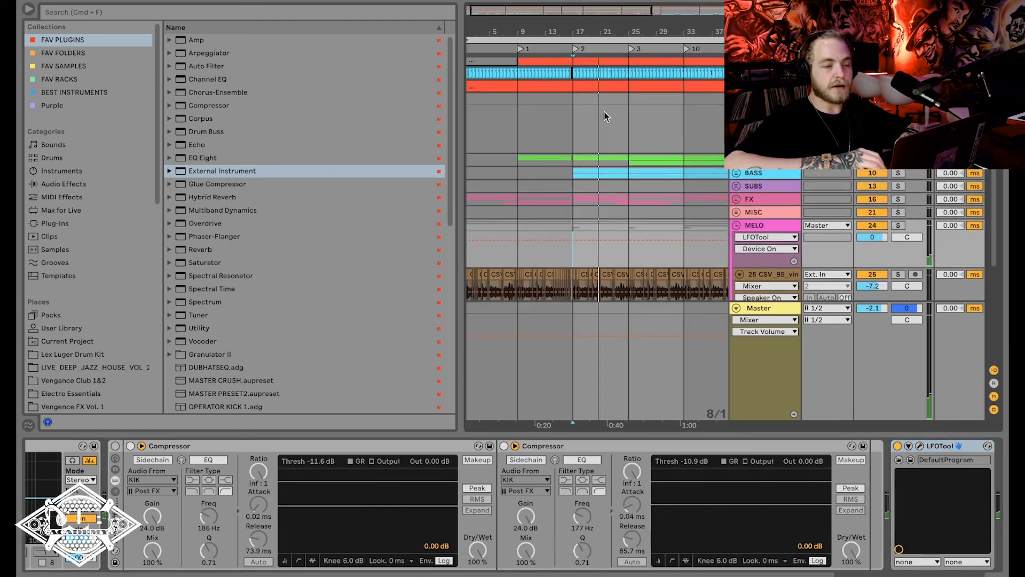
{"action": "scroll", "coordinate": [604, 111], "scroll_direction": "up", "scroll_amount": 6}
{"action": "scroll", "coordinate": [603, 111], "scroll_direction": "left", "scroll_amount": 3}
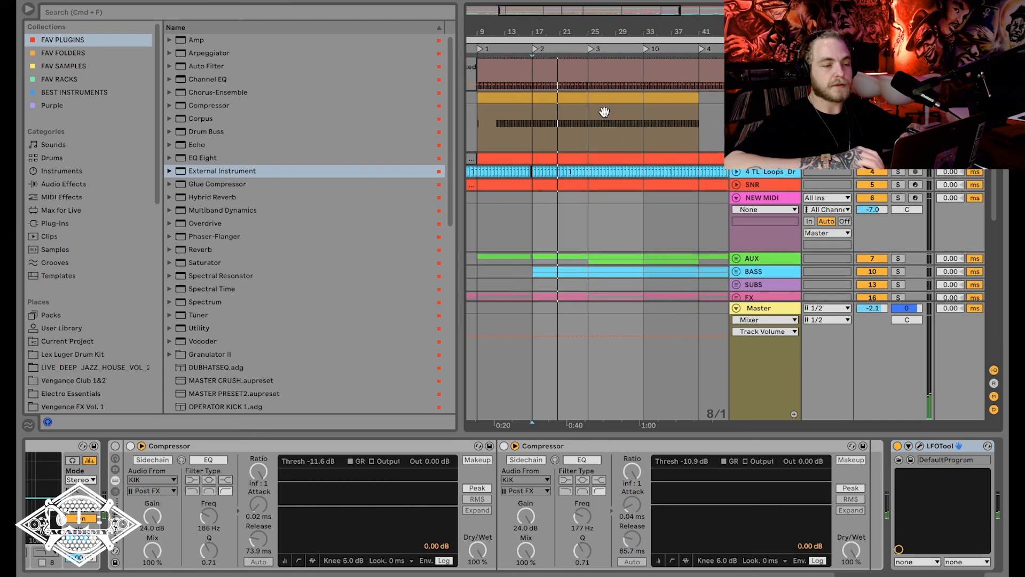
{"action": "scroll", "coordinate": [603, 110], "scroll_direction": "left", "scroll_amount": 3}
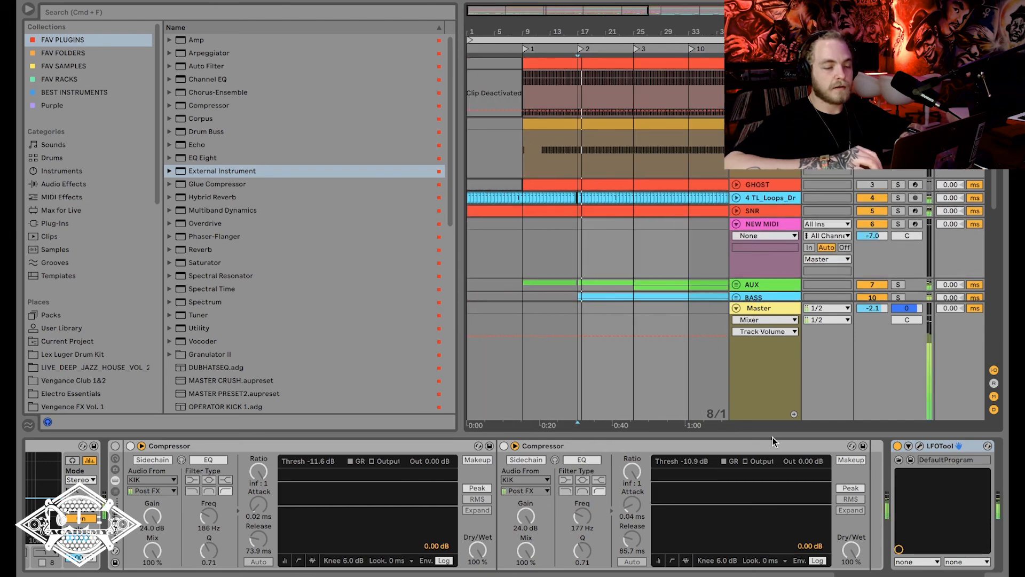
{"action": "scroll", "coordinate": [650, 239], "scroll_direction": "down", "scroll_amount": 2}
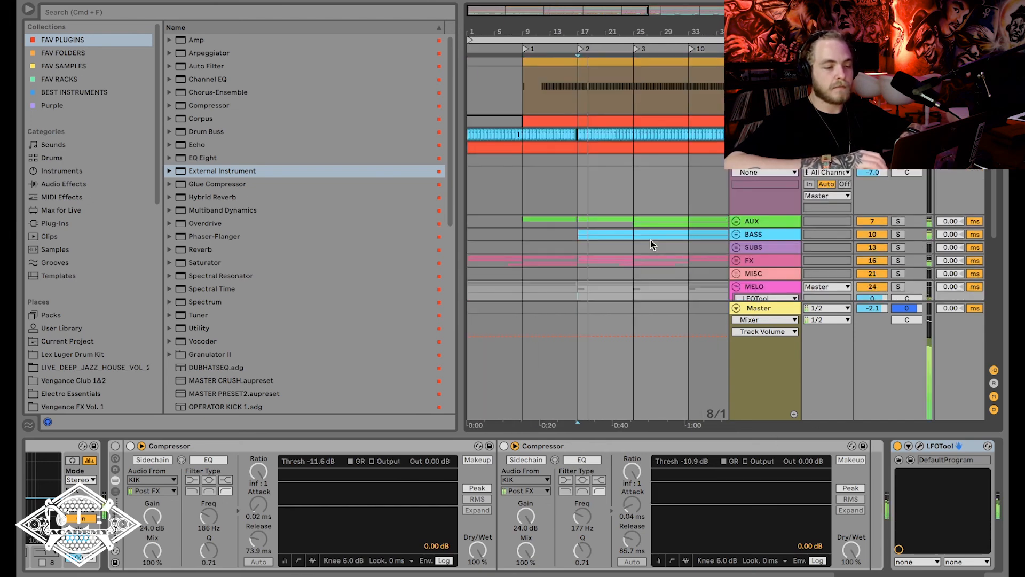
{"action": "scroll", "coordinate": [650, 239], "scroll_direction": "down", "scroll_amount": 5}
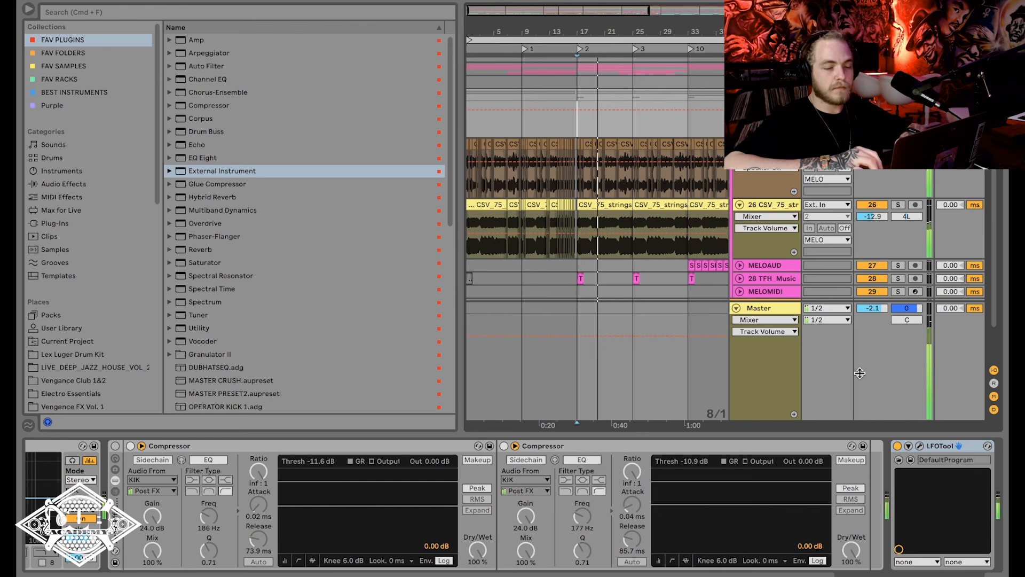
Compare the Compressor rack's ducking with LFOTool's during playback, return to LFOTool, and view its curve before closing the plug-in window.
{"action": "left_click", "coordinate": [115, 446]}
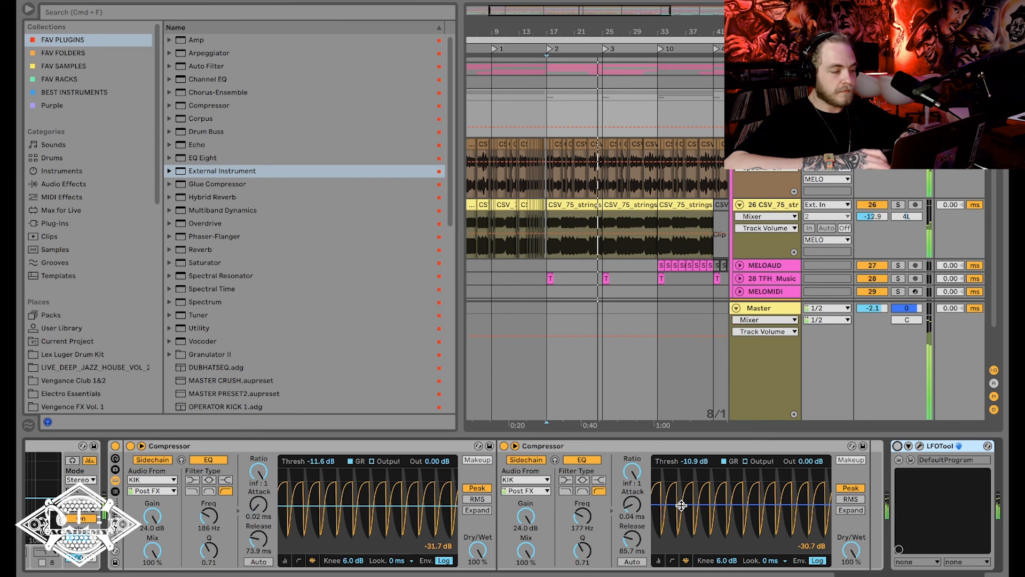
{"action": "left_click", "coordinate": [116, 446]}
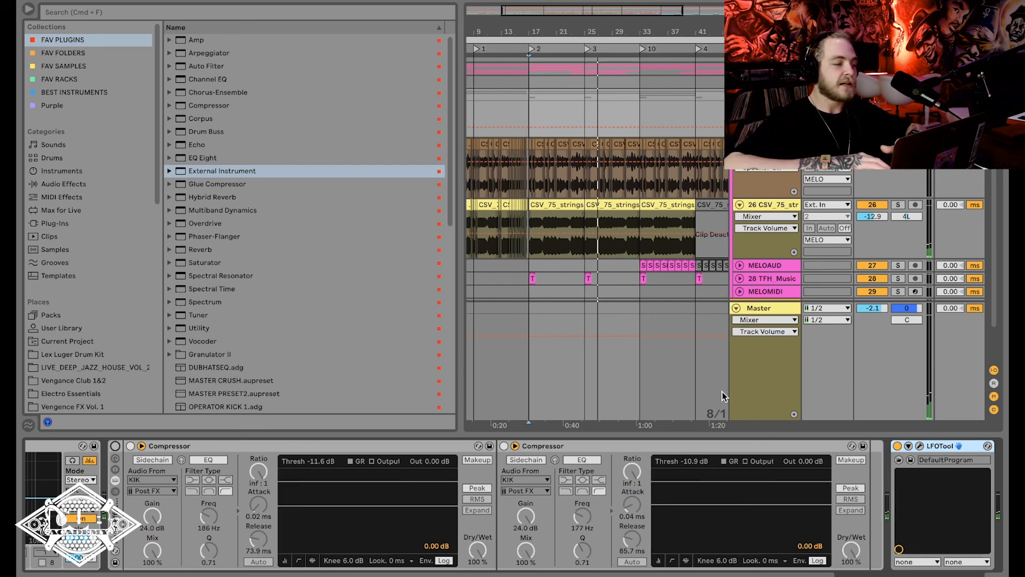
{"action": "key", "text": "super+alt+p"}
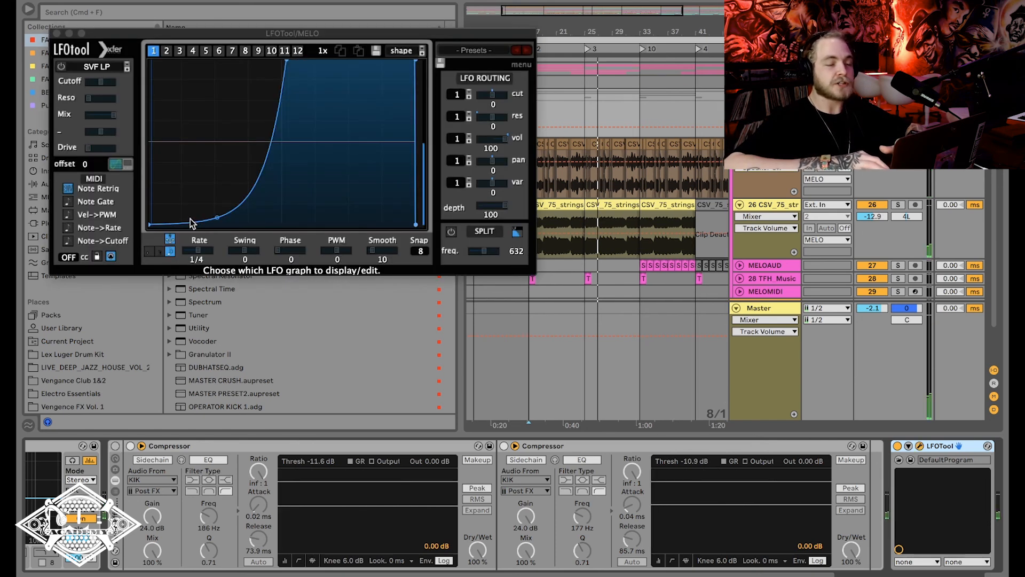
{"action": "left_click", "coordinate": [57, 34]}
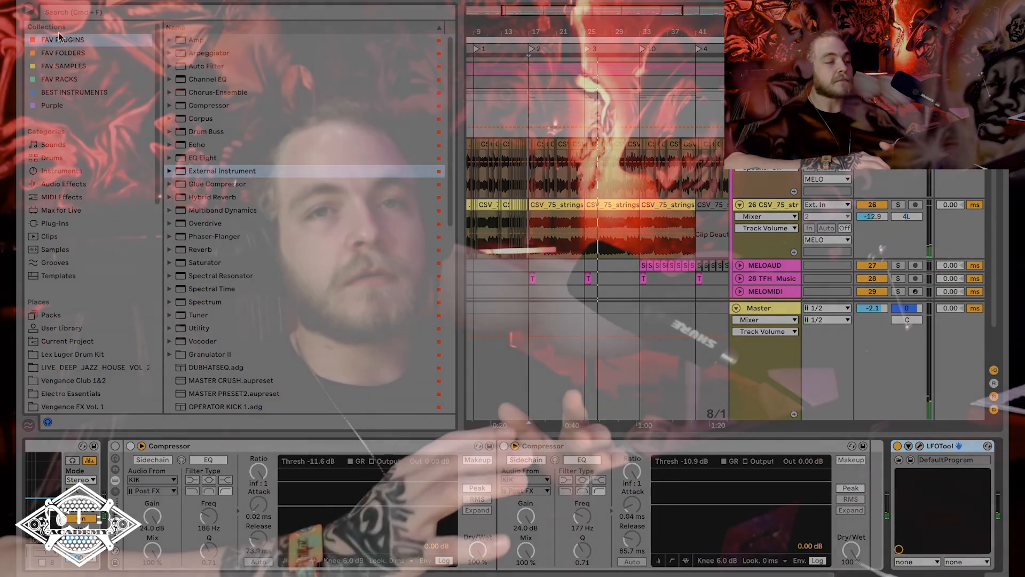